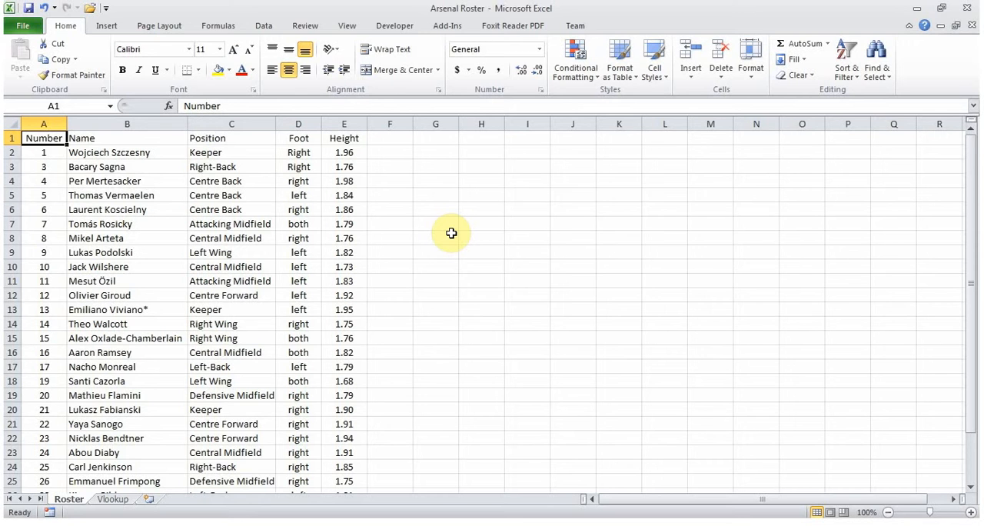
- Search the Roster sheet for "gibbs", check the player's number in column A, and return to cell A1
key(ctrl+f)
text(gibbs)
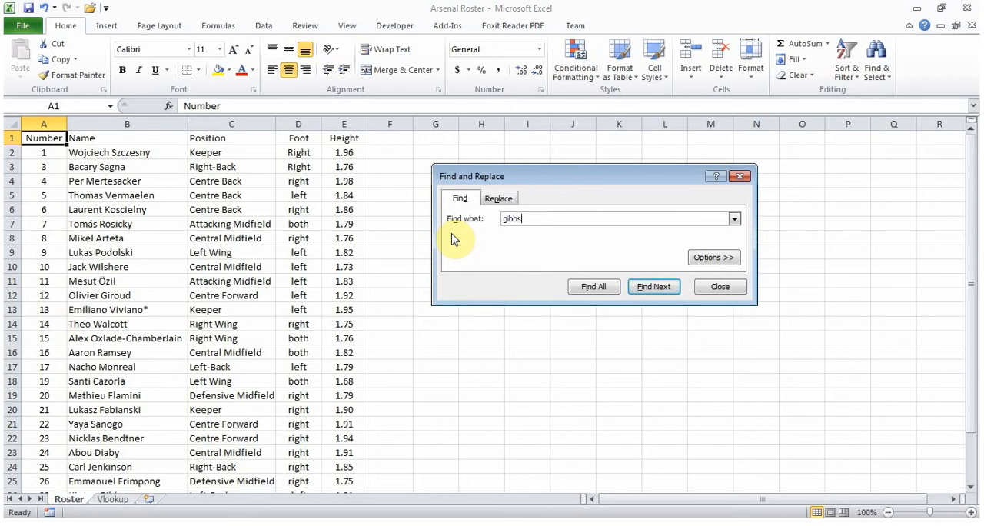
key(Return)
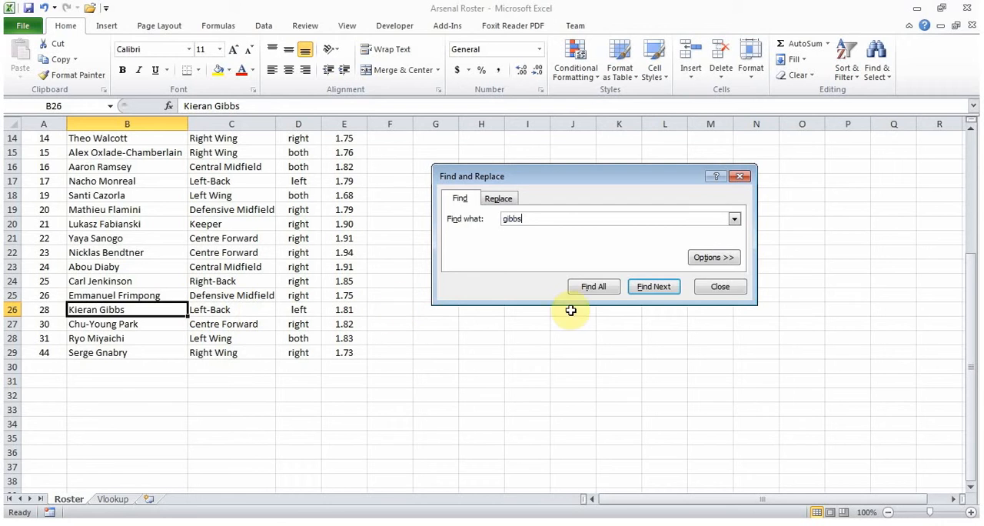
click(706, 287)
key(Home)
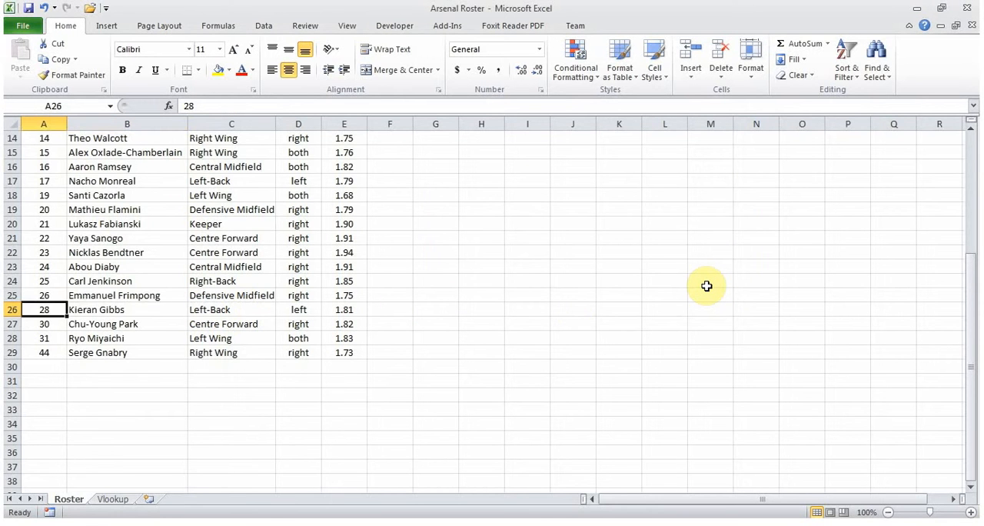
key(ctrl+Up)
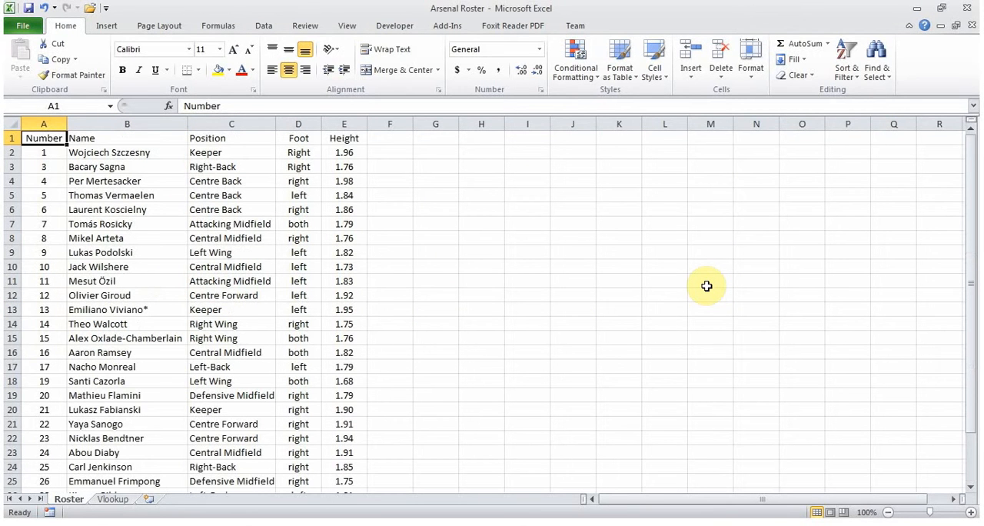
- On the Vlookup sheet, find the VLOOKUP function and insert it in cell G3 under Position
click(114, 499)
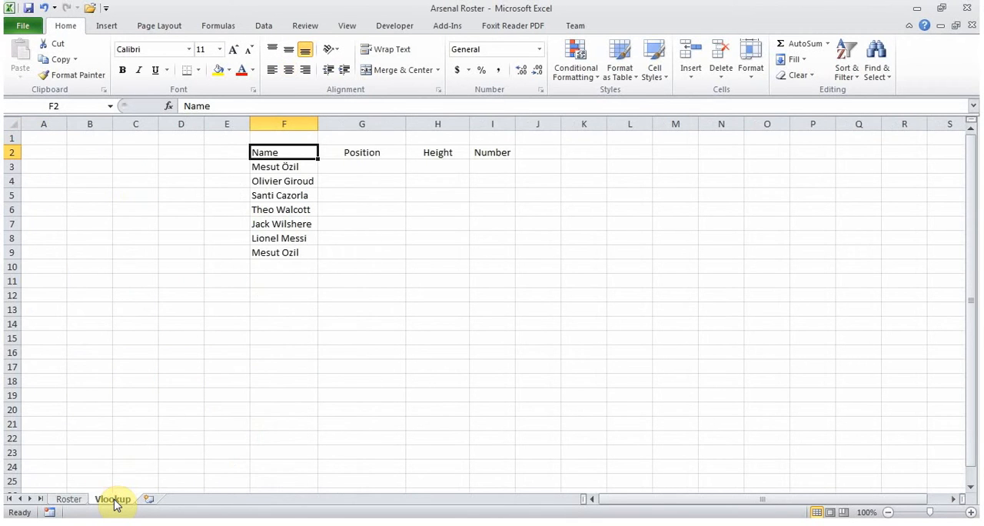
click(355, 167)
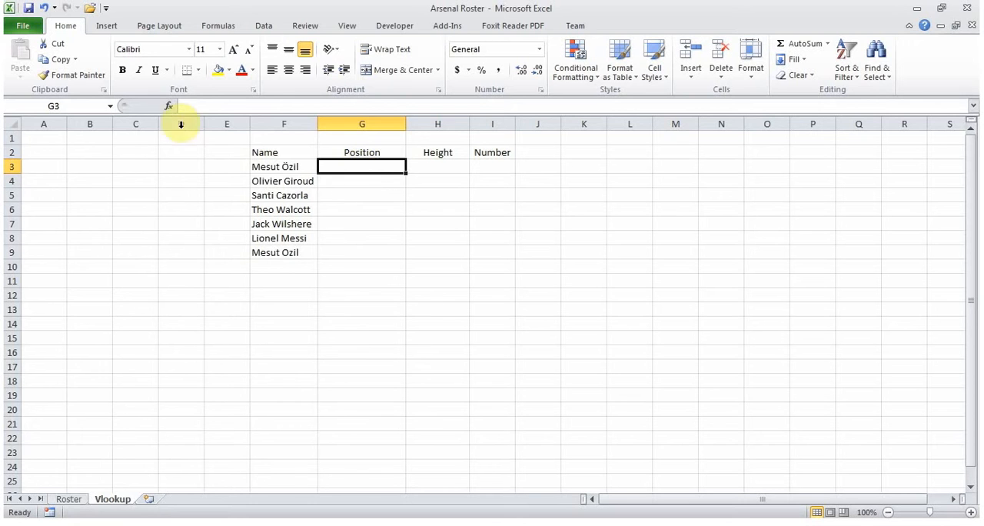
click(169, 108)
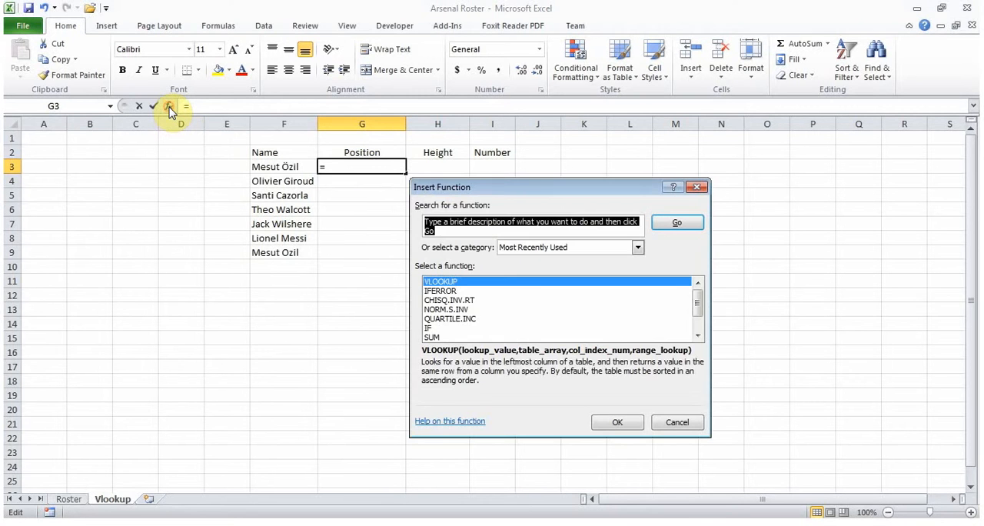
text(vl)
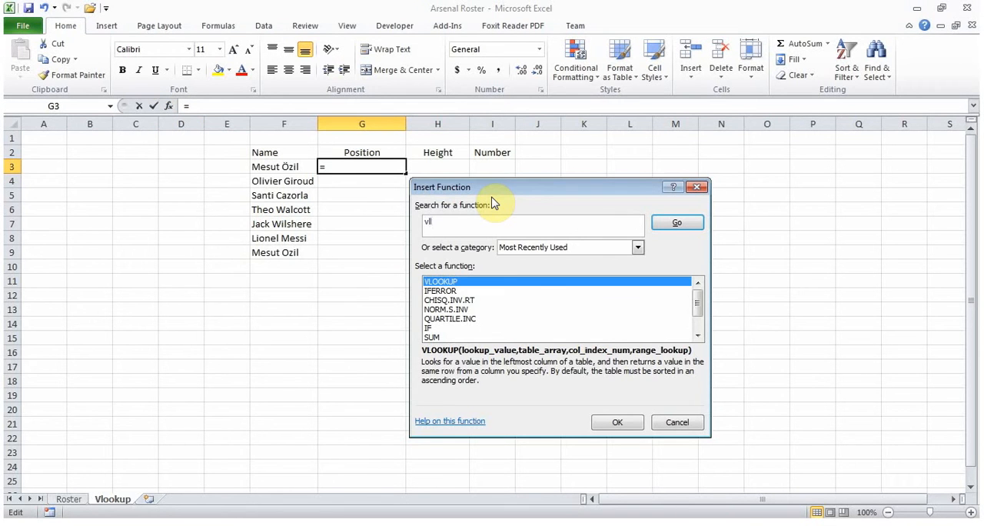
text(ookup)
click(676, 222)
double_click(466, 283)
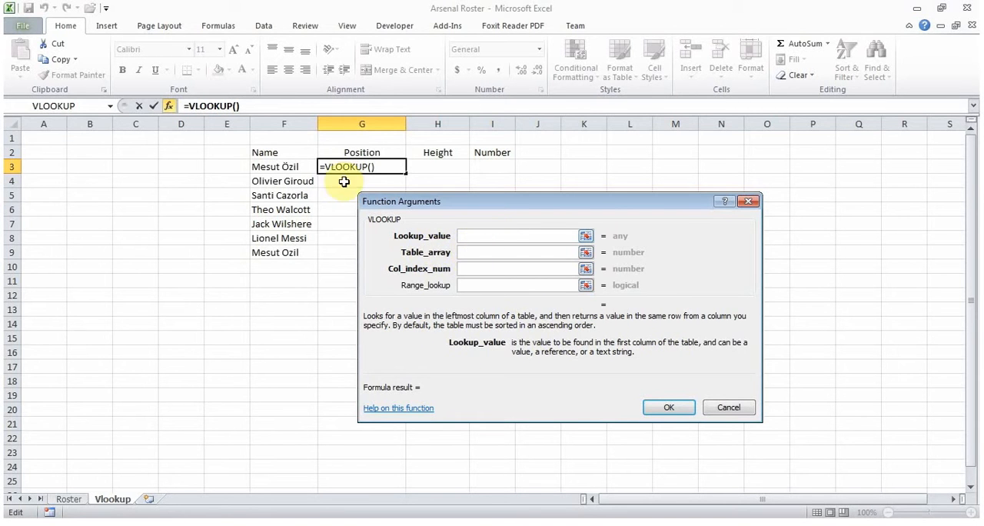
- Set the VLOOKUP lookup value to F3 and its table array to columns B:E of the Roster sheet
click(285, 166)
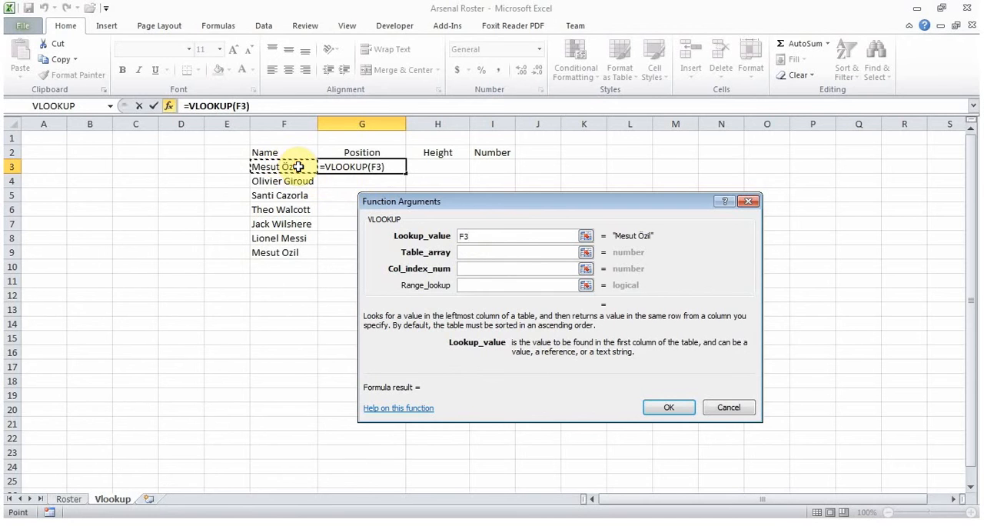
click(491, 255)
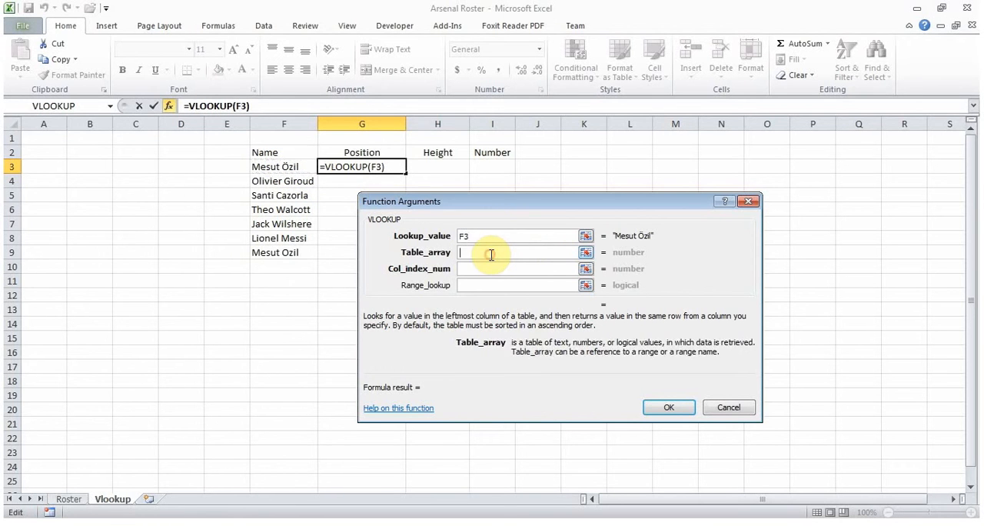
click(71, 500)
click(131, 123)
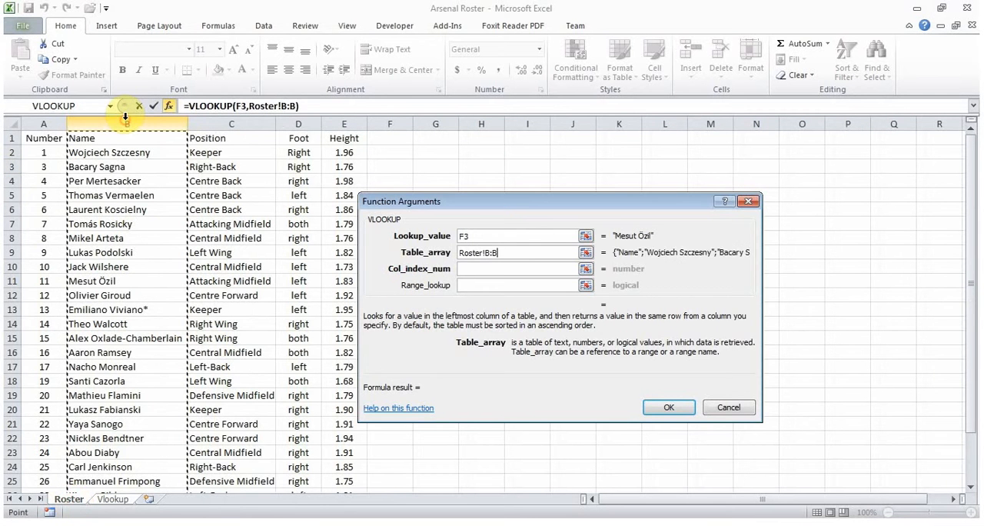
drag(130, 123, 345, 114)
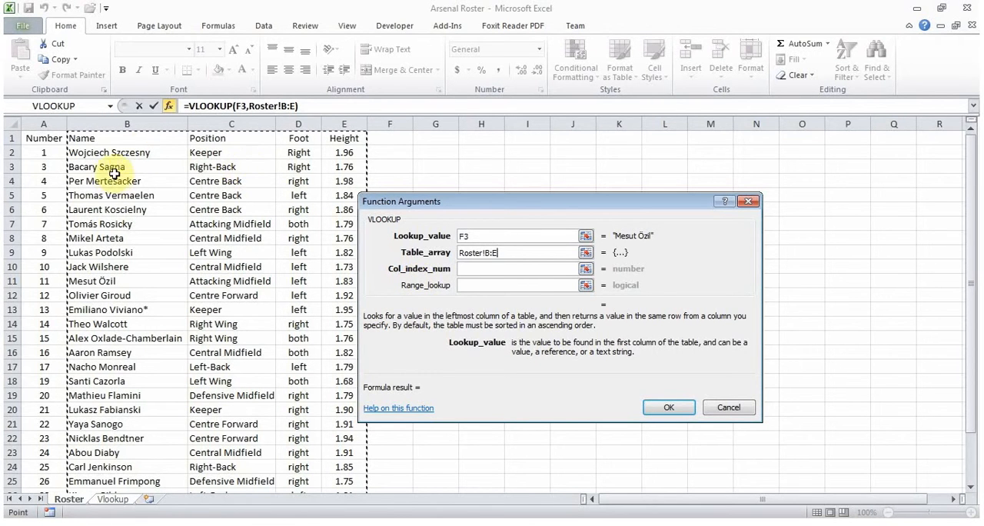
- Complete the G3 formula with column index 2 and range lookup FALSE, and fill it down through G9
click(468, 268)
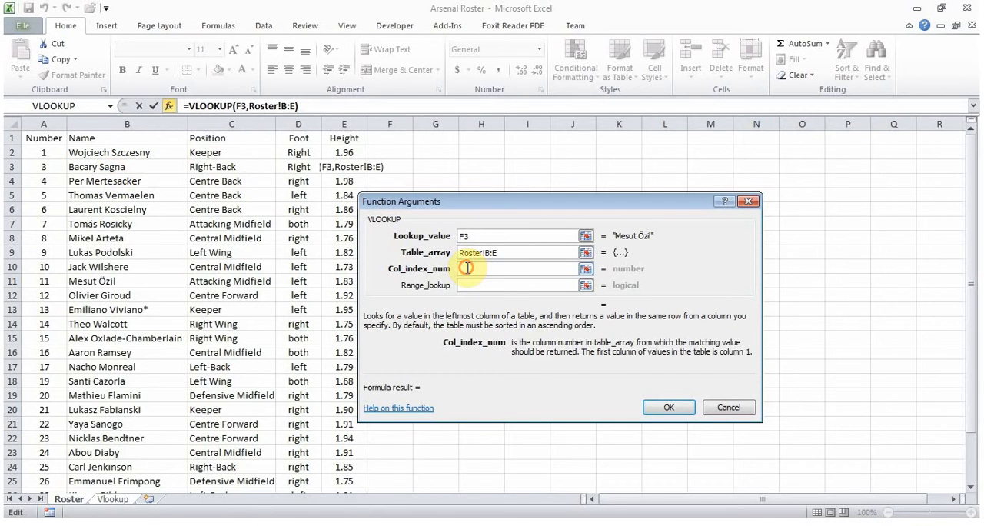
text(2)
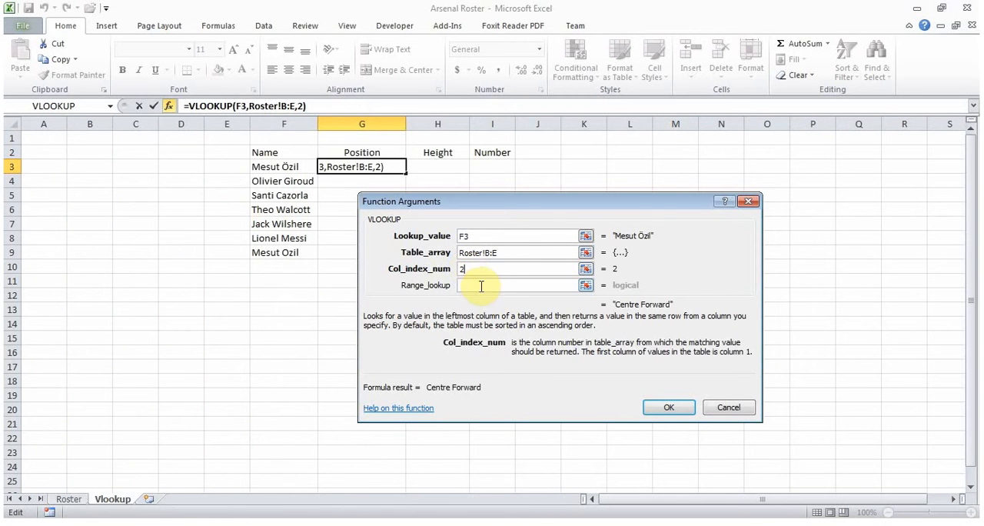
click(480, 286)
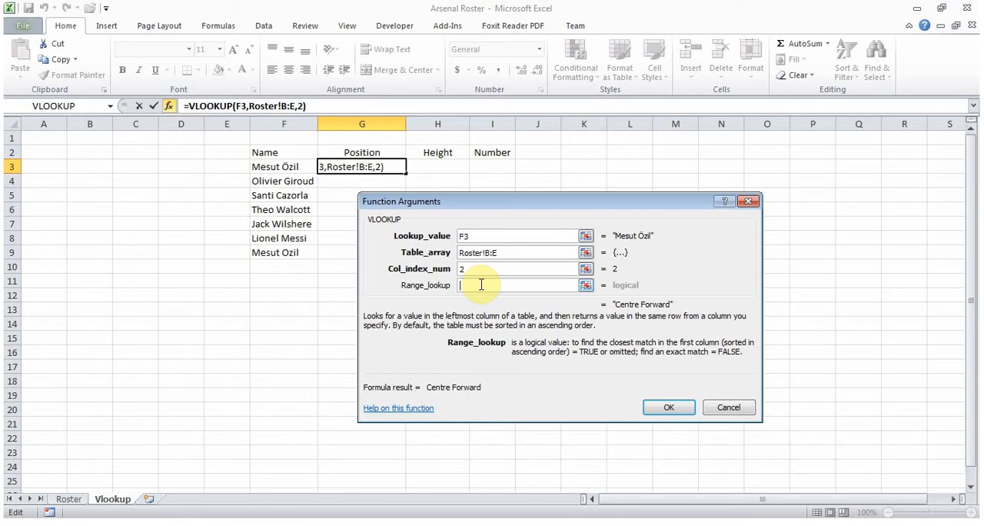
text(False)
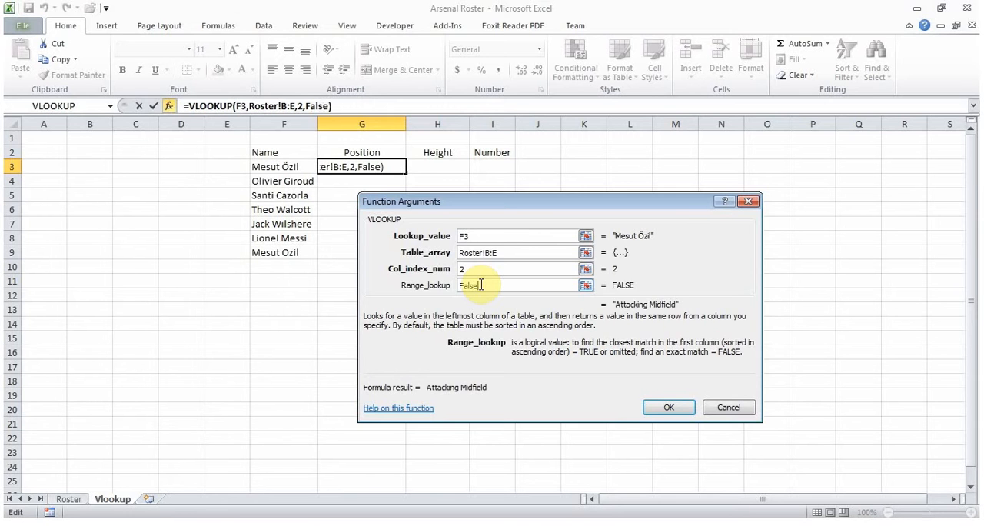
key(Return)
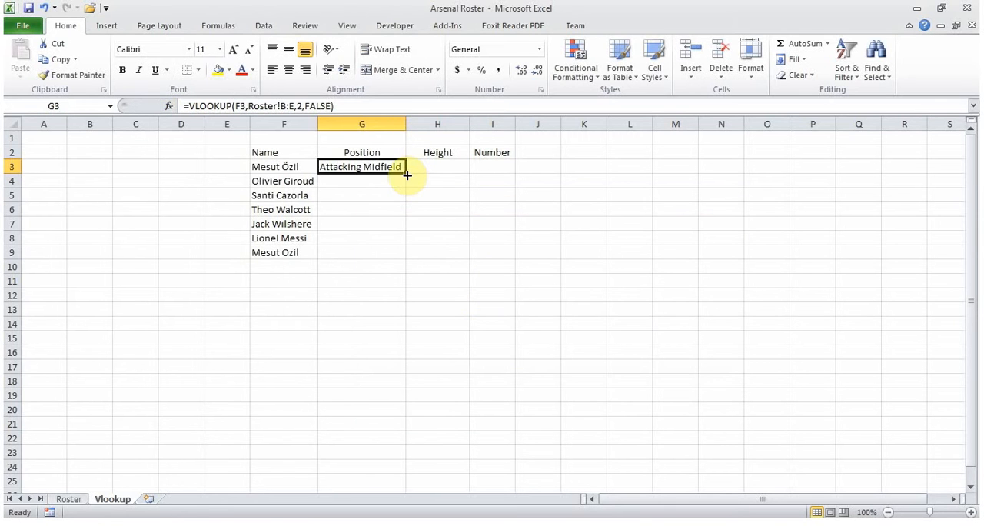
drag(405, 171, 400, 254)
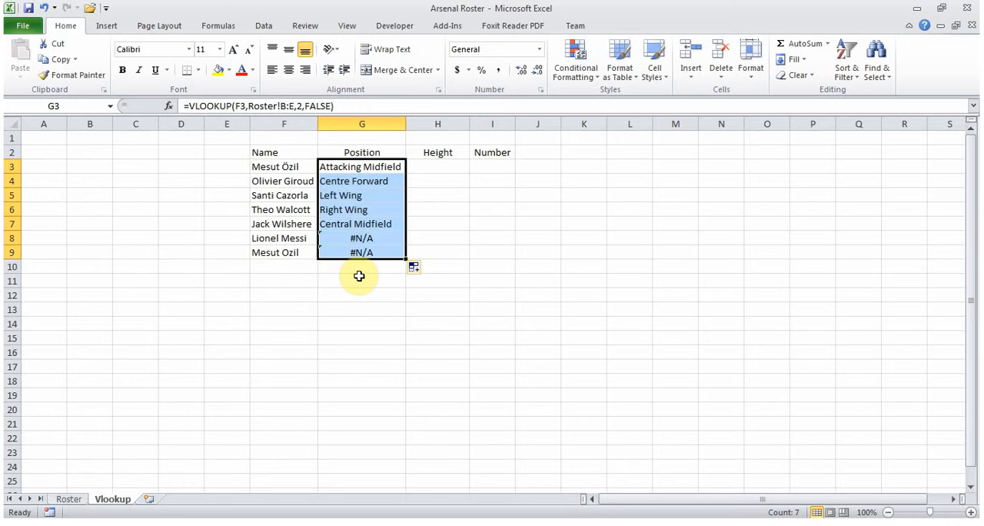
click(293, 240)
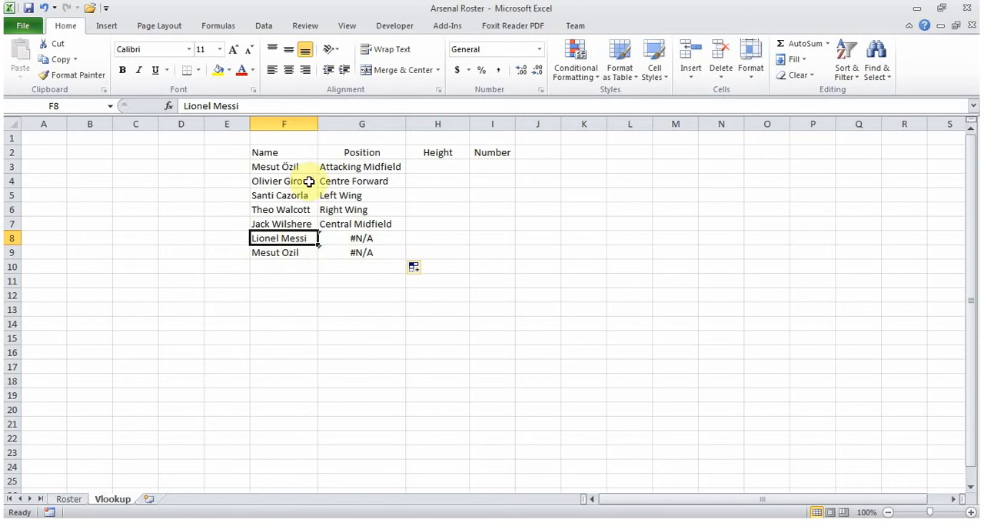
- Change the range lookup argument of the formula in G9 to TRUE for an approximate match
click(366, 251)
click(334, 113)
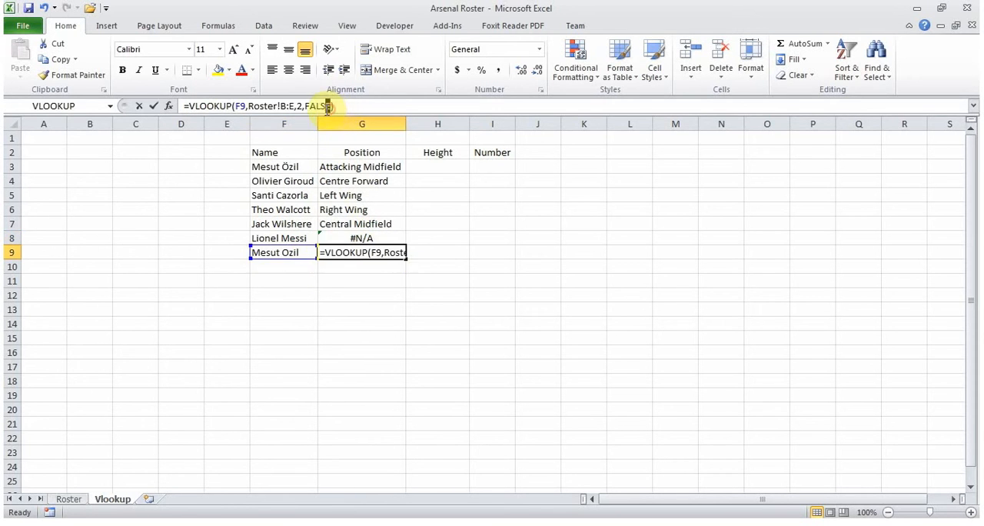
double_click(319, 106)
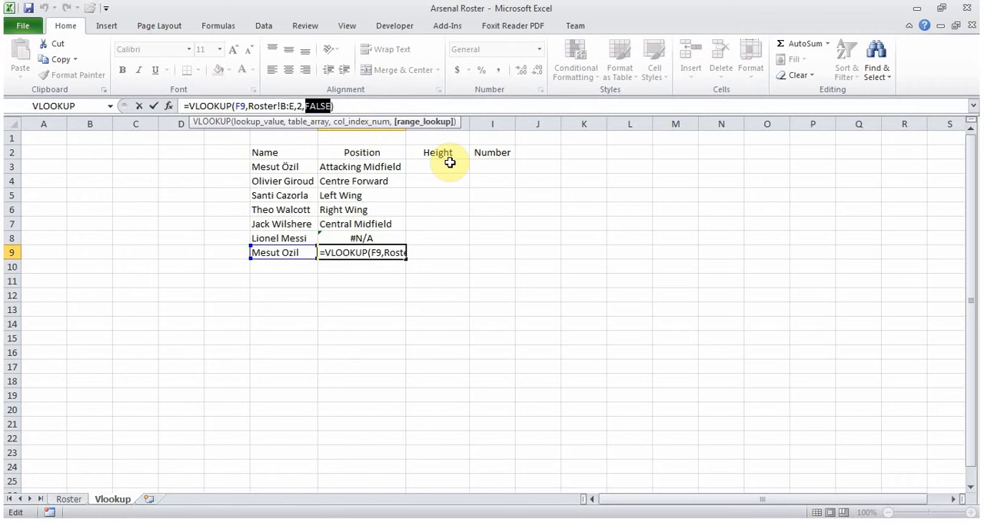
text(Tr)
double_click(383, 134)
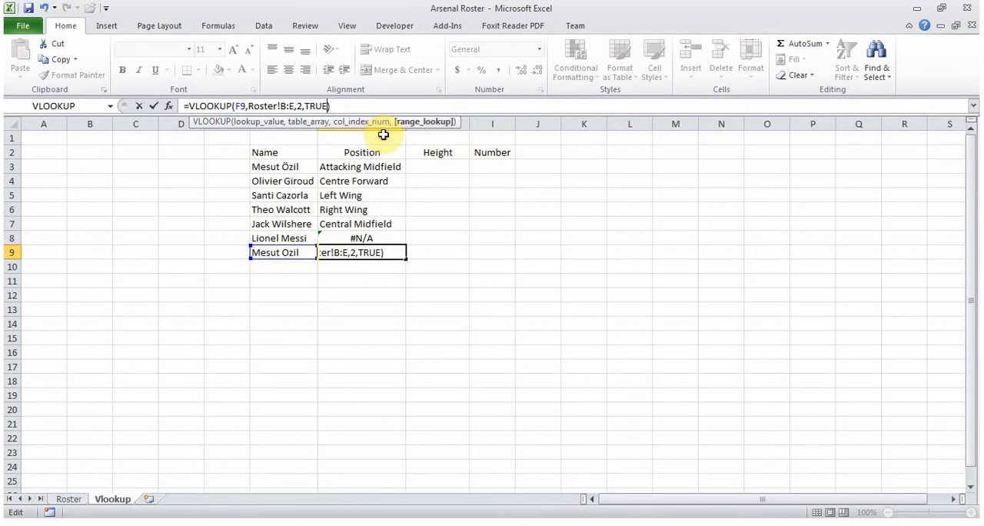
key(Return)
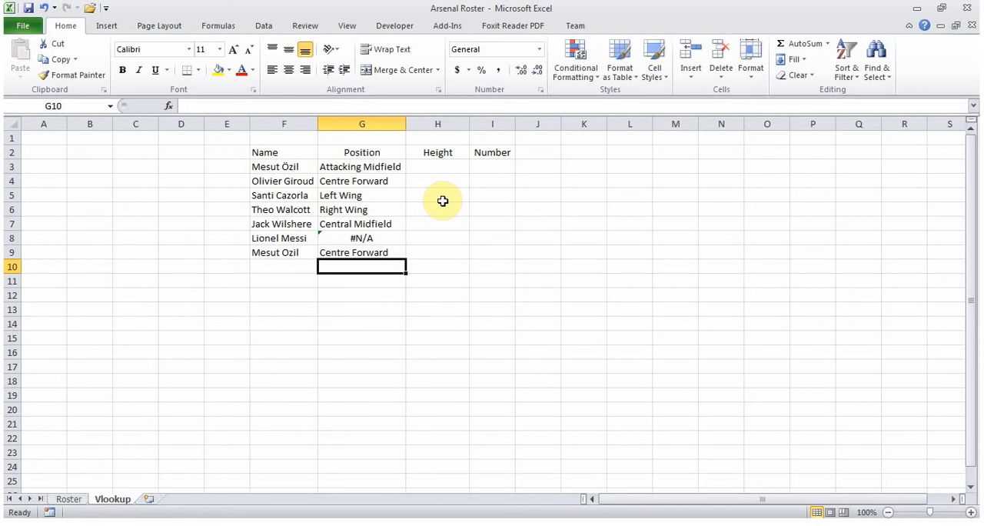
- Set the range lookup argument of the formula in G9 back to FALSE for an exact match
click(384, 253)
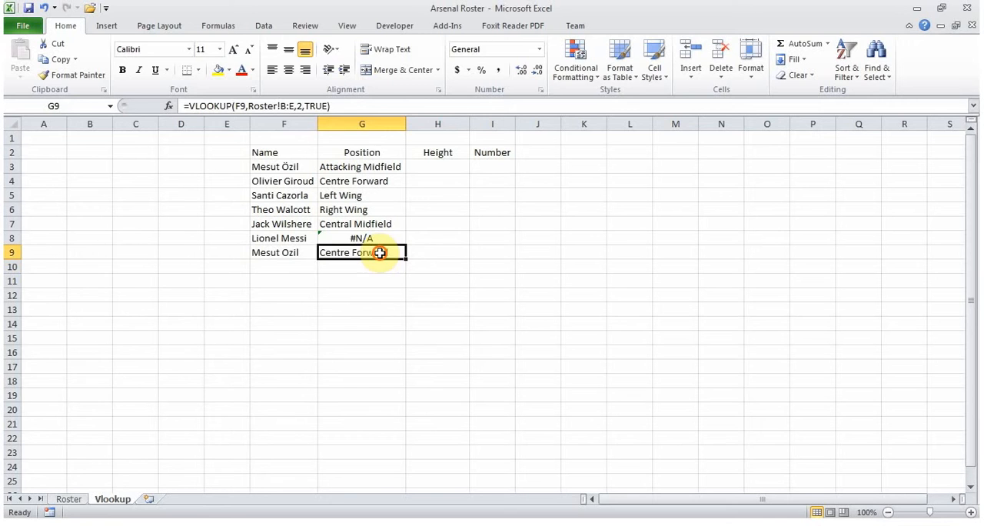
click(334, 108)
key(BackSpace)
key(BackSpace)
key(BackSpace)
key(BackSpace)
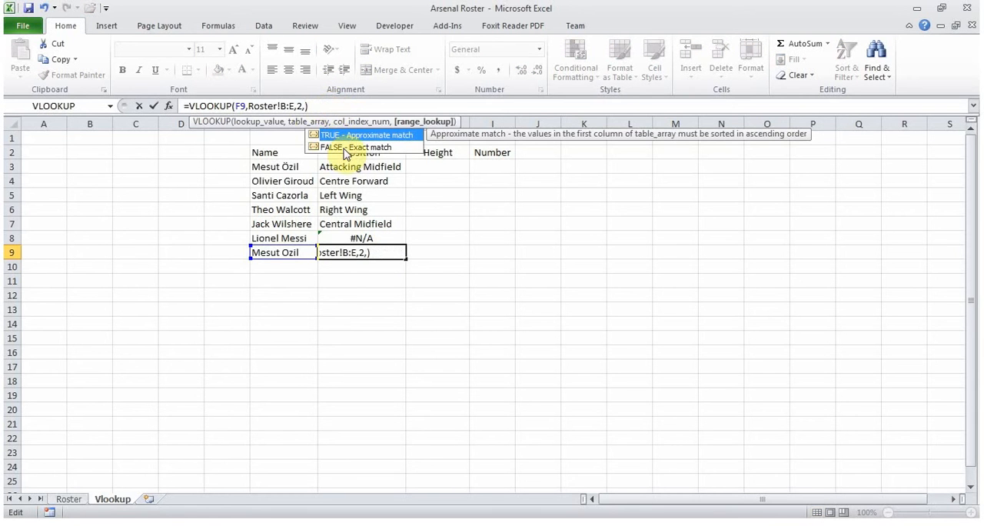
double_click(343, 146)
key(Return)
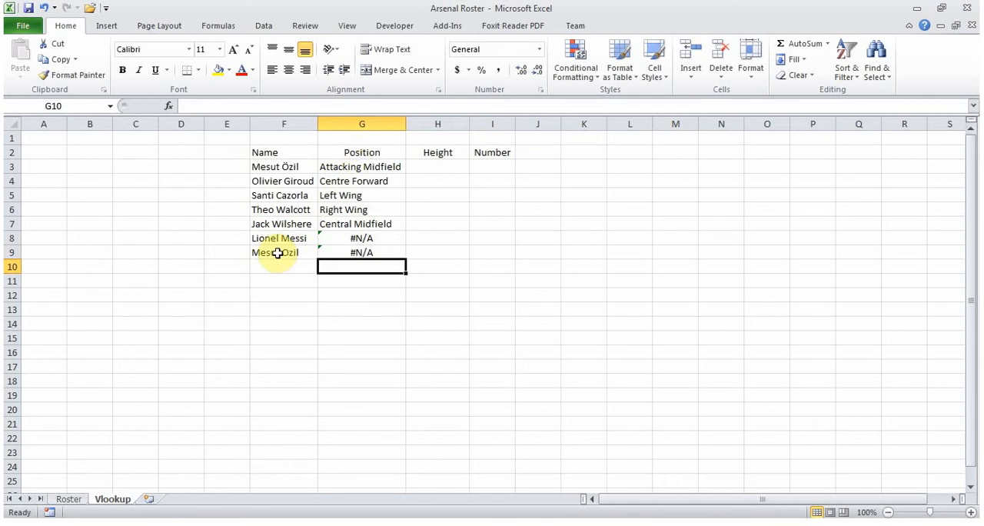
- Copy the name from F3 over the one in F9 and add a leading space before it
click(291, 161)
key(ctrl+c)
click(306, 248)
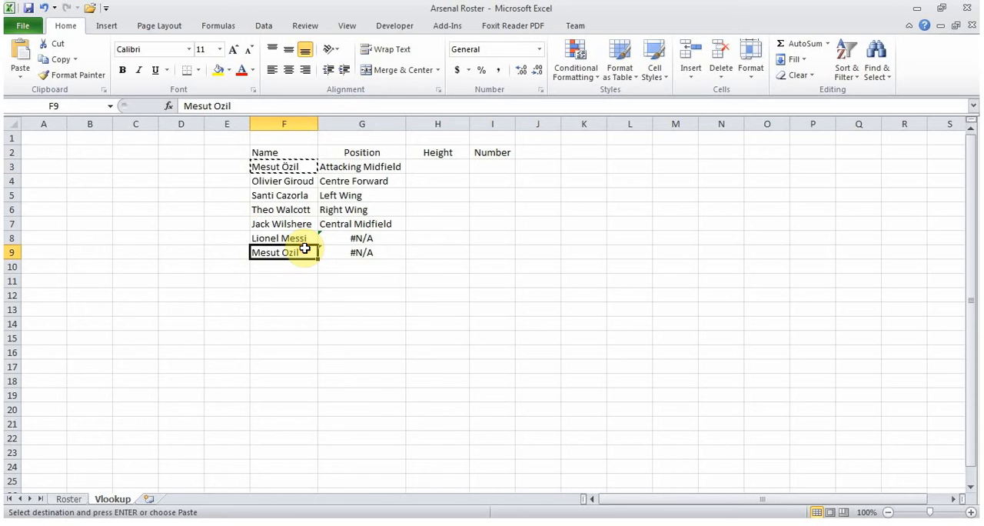
key(ctrl+v)
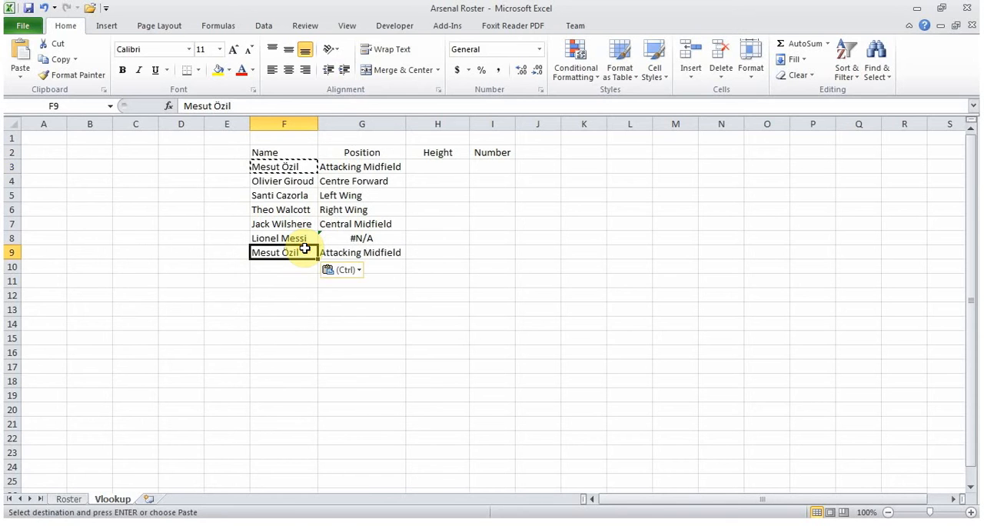
click(182, 106)
key(Return)
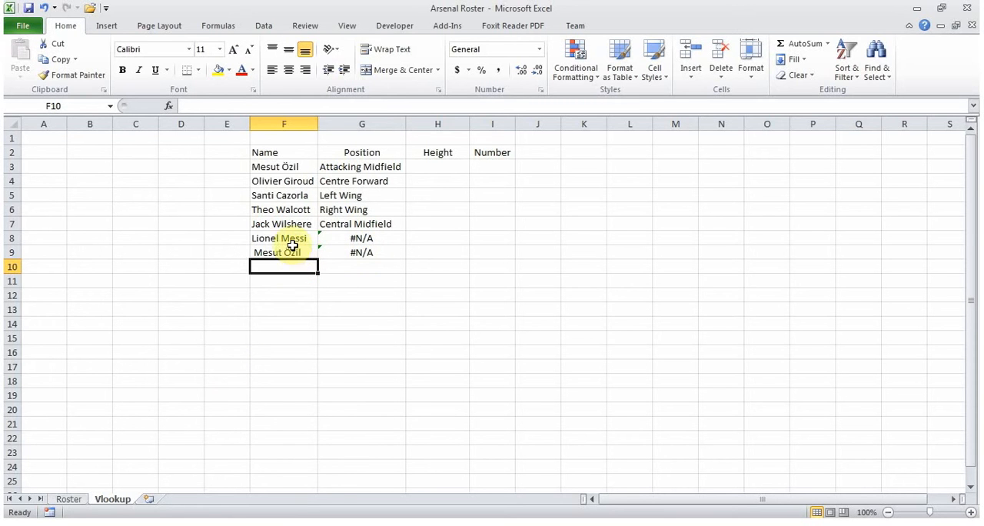
- Start a VLOOKUP formula in H3 with F3 as the lookup value and Roster columns B:E as the table array
click(439, 165)
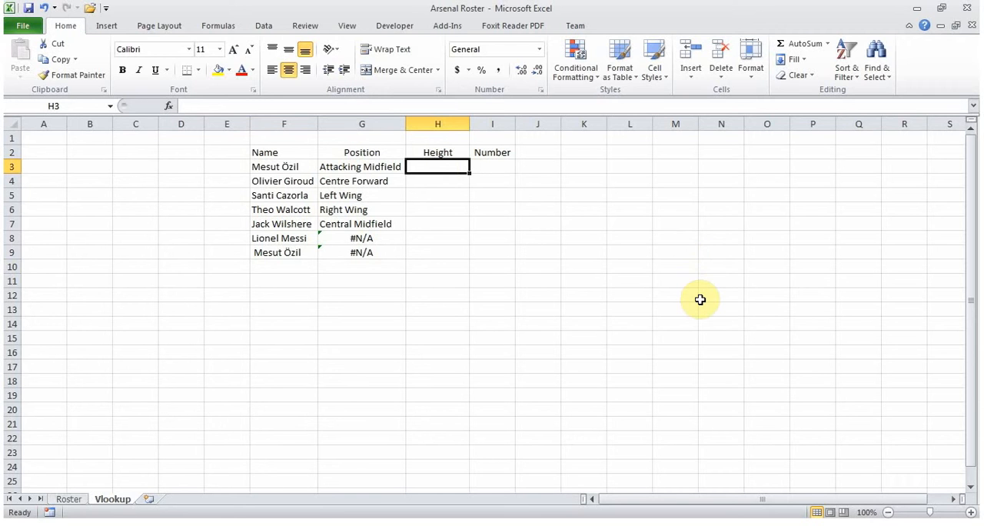
text(=v)
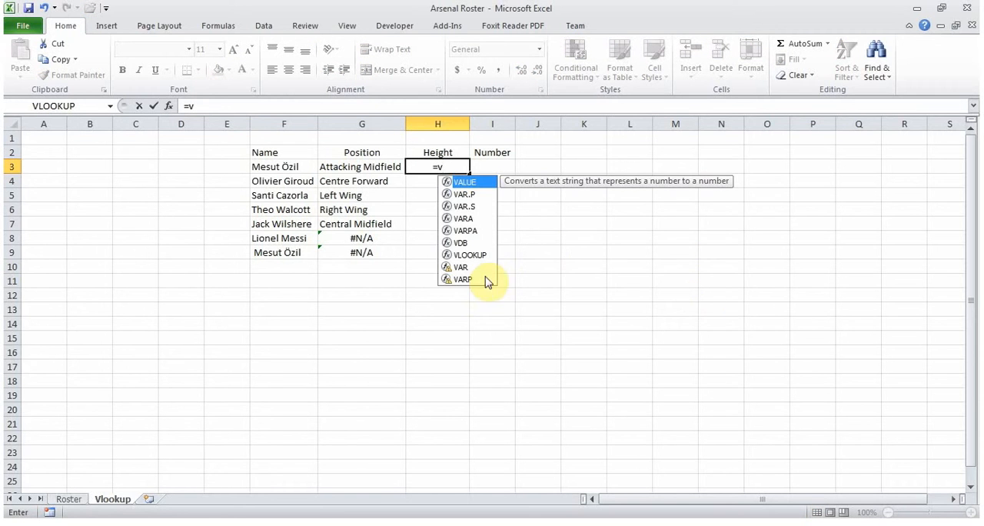
click(475, 256)
double_click(477, 256)
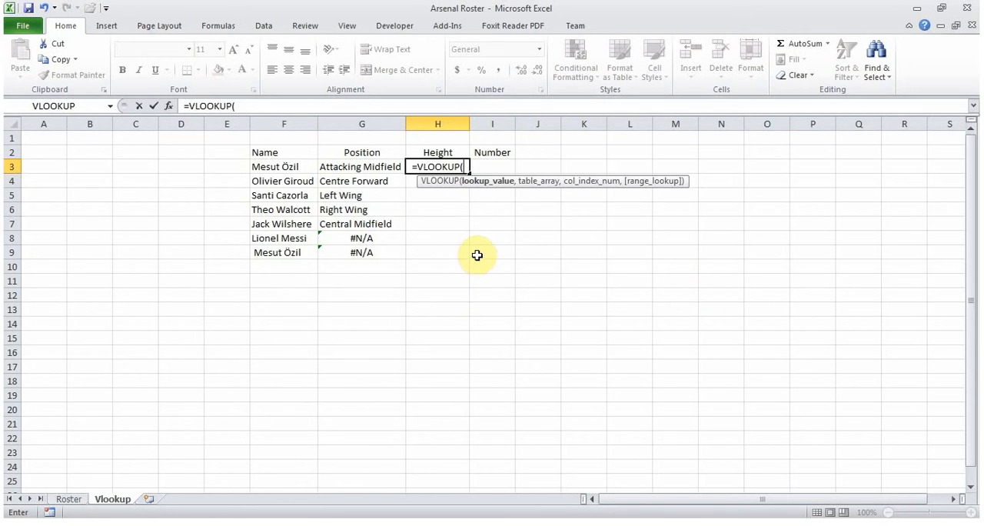
click(292, 167)
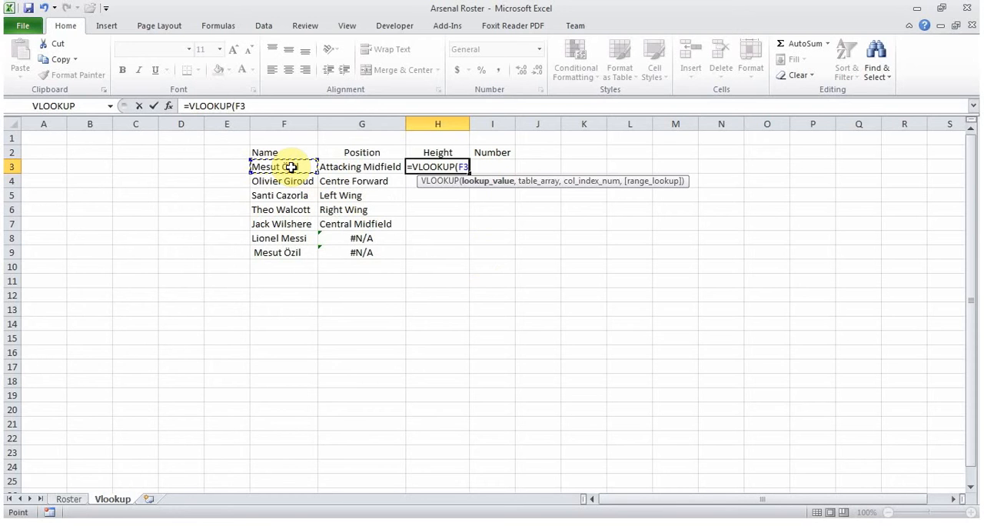
text(,)
click(68, 499)
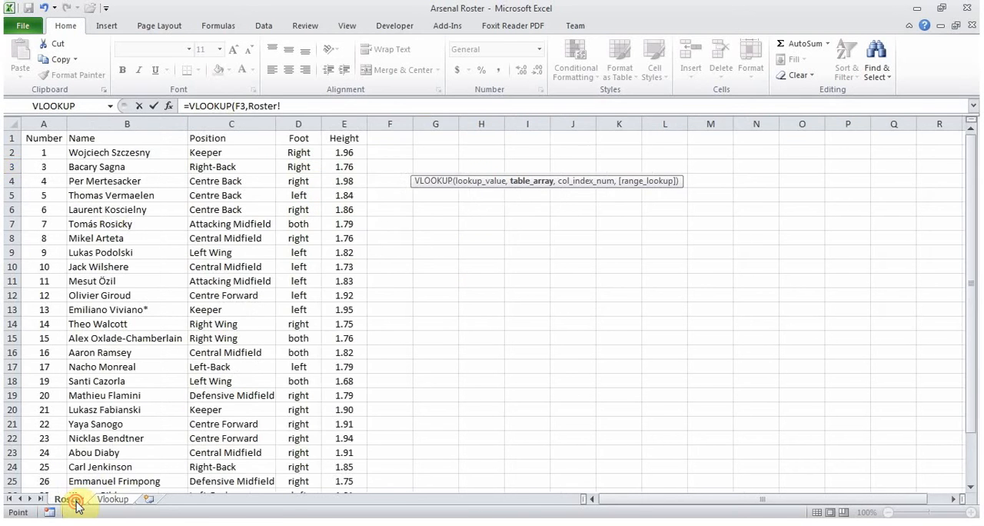
drag(111, 123, 348, 114)
text(,)
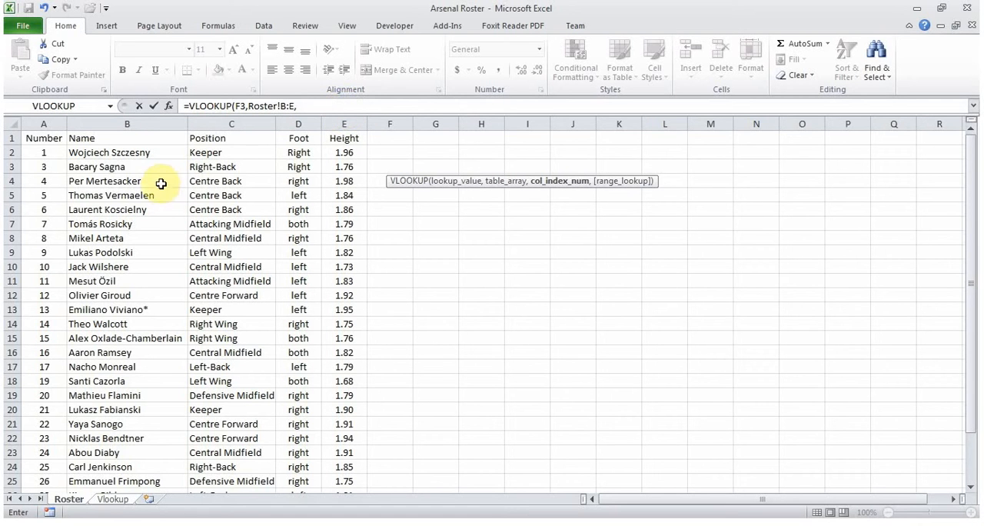
- Complete the H3 formula with column index 4 and range lookup FALSE, and fill it down through H9
click(318, 109)
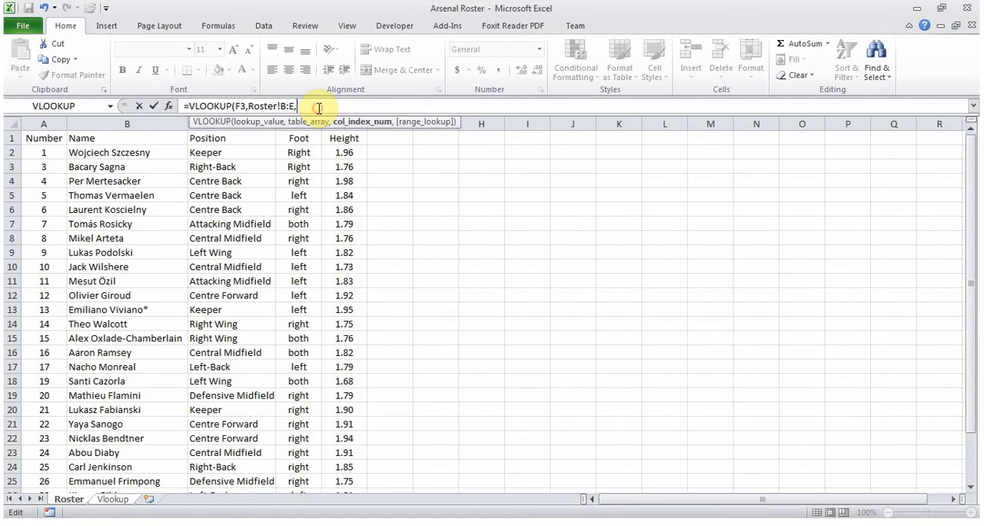
text(4,)
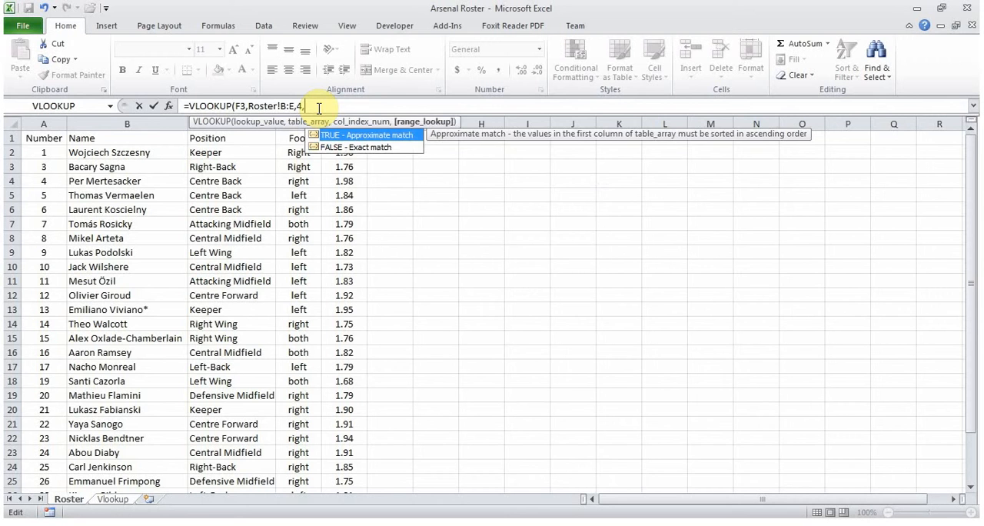
double_click(365, 154)
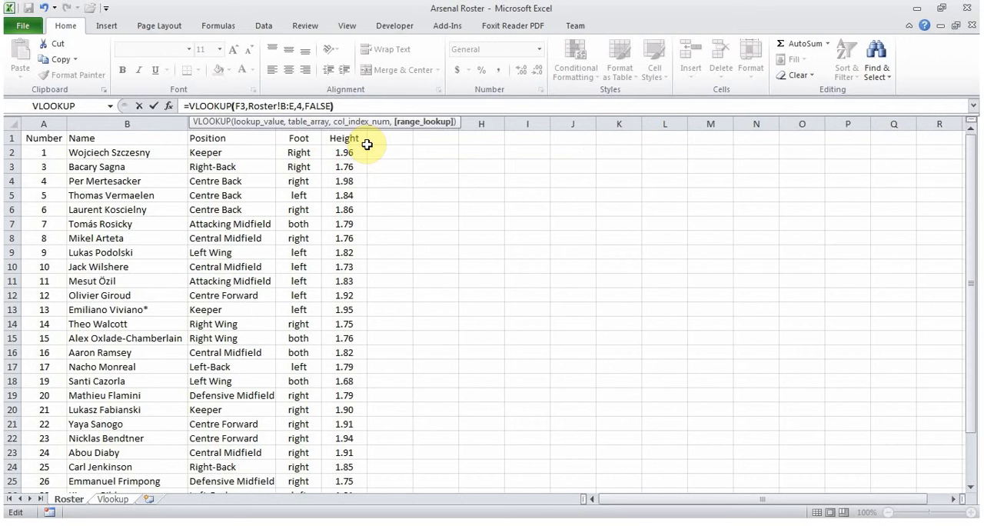
key(Return)
click(443, 168)
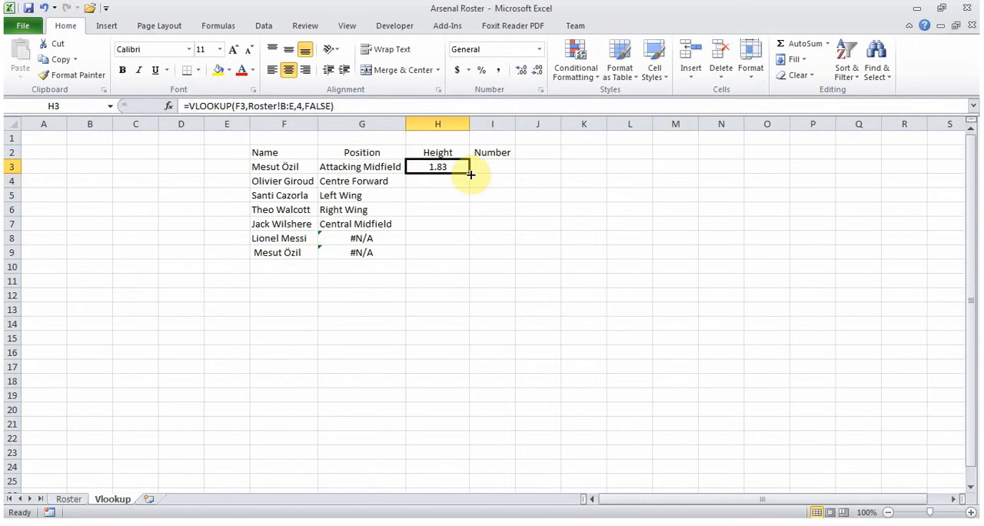
drag(468, 174, 456, 256)
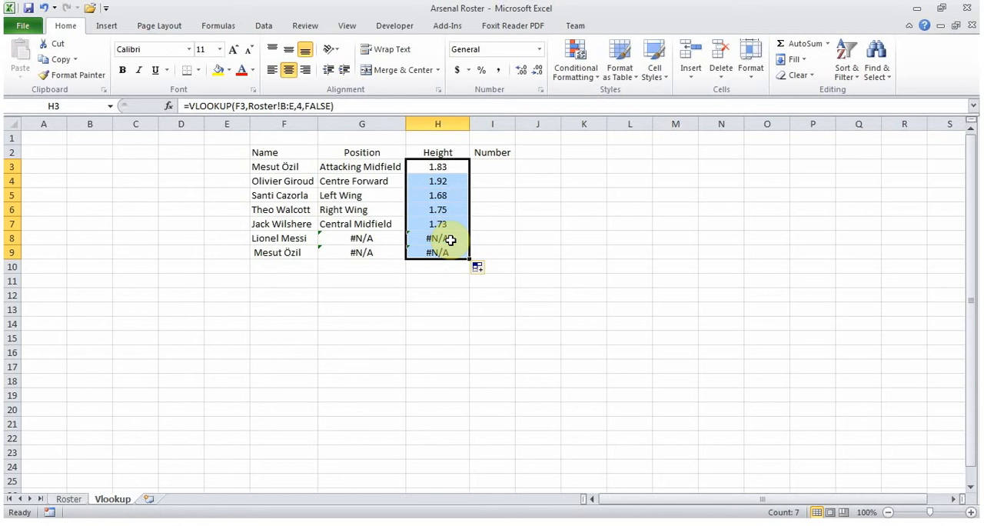
- Copy the Number column A on the Roster sheet into column F, just after the Height column
click(493, 167)
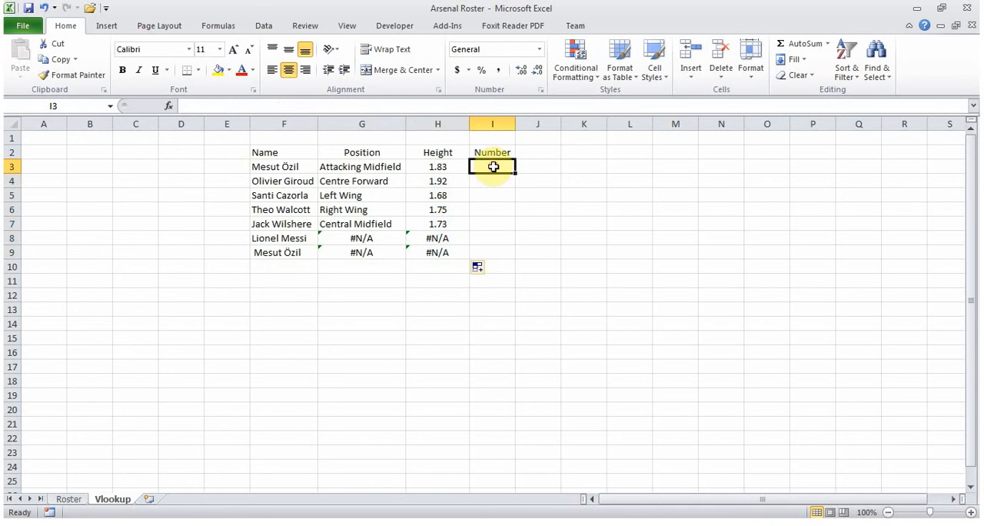
click(68, 500)
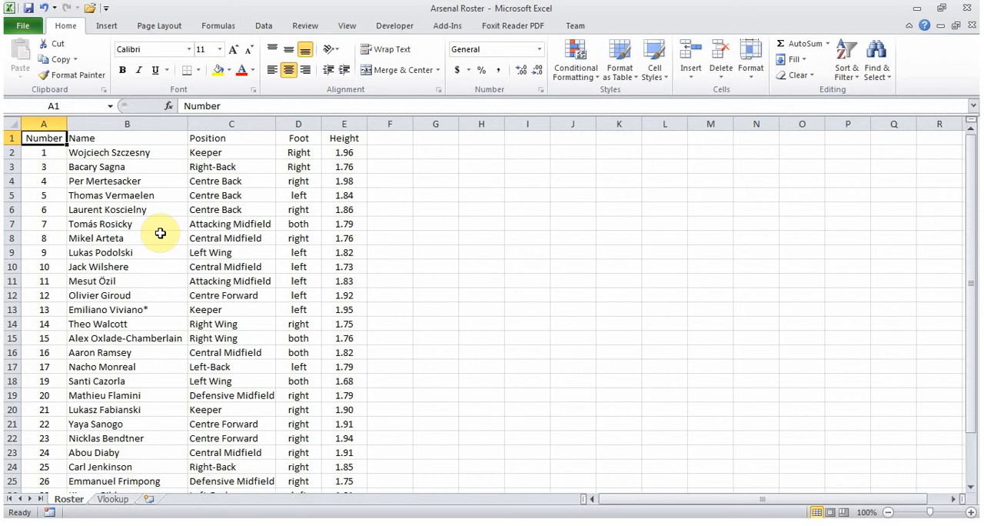
click(48, 121)
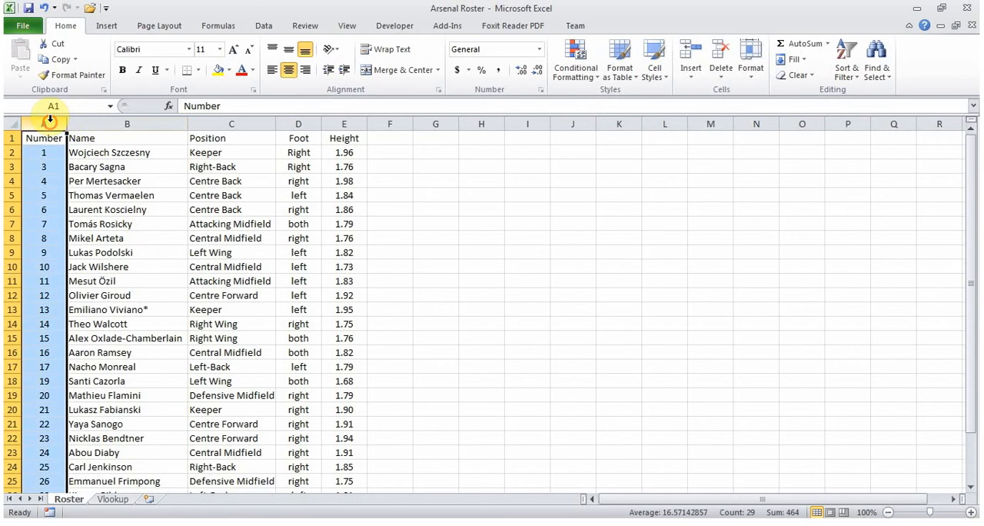
key(ctrl+c)
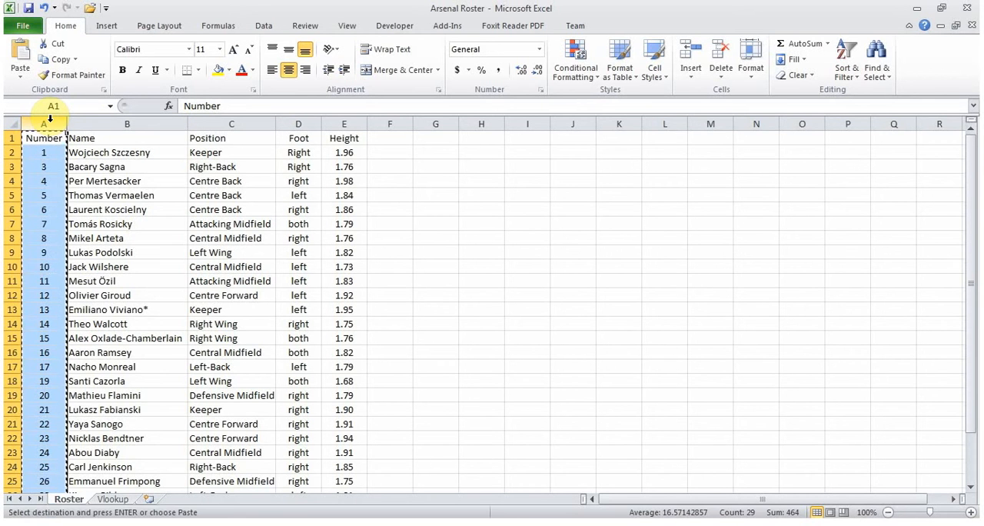
click(391, 117)
key(ctrl+v)
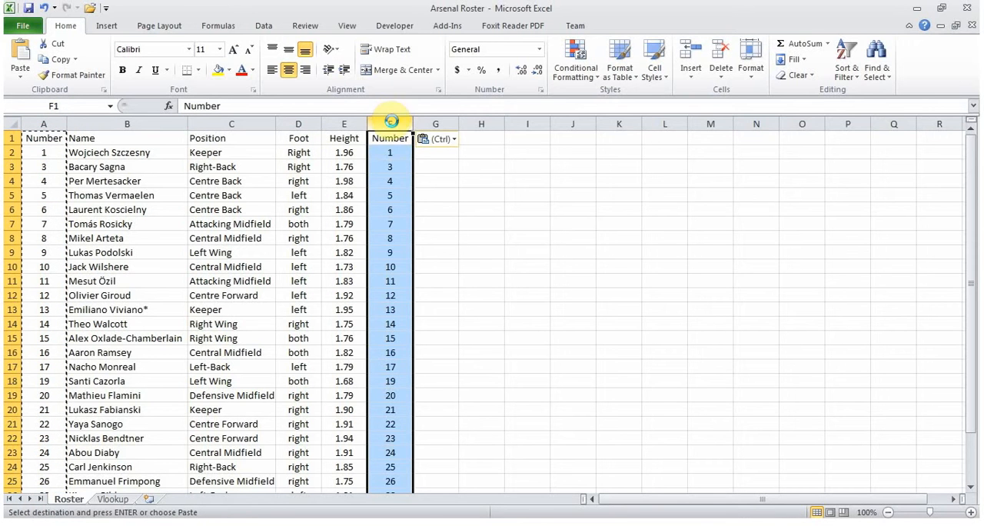
- Start a VLOOKUP formula in I3 of the Vlookup sheet with lookup value F3 and table array Roster!B:F
click(113, 499)
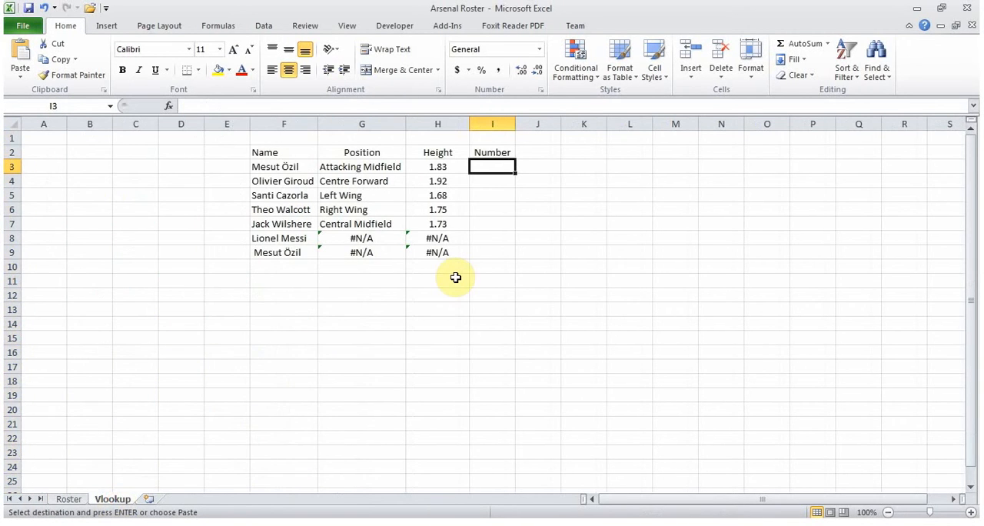
text(=vl)
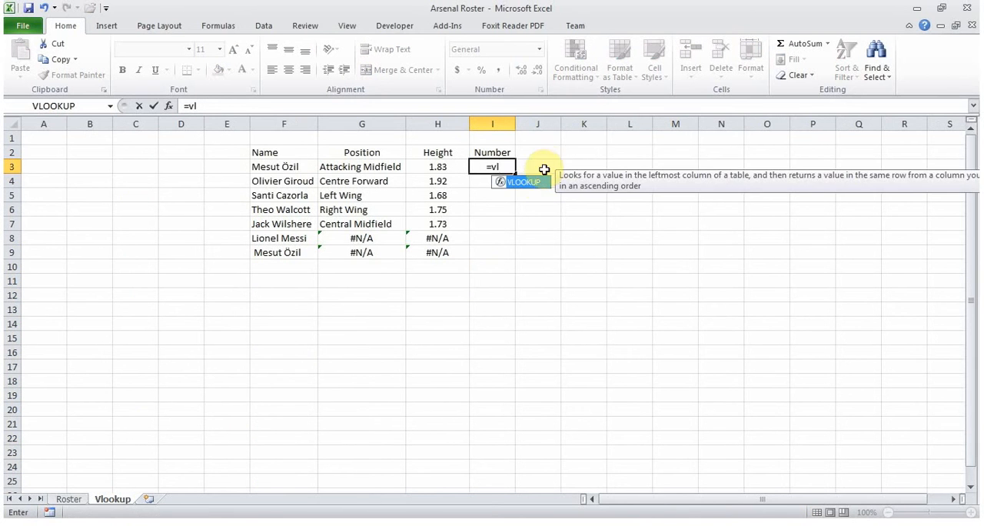
double_click(514, 182)
click(305, 170)
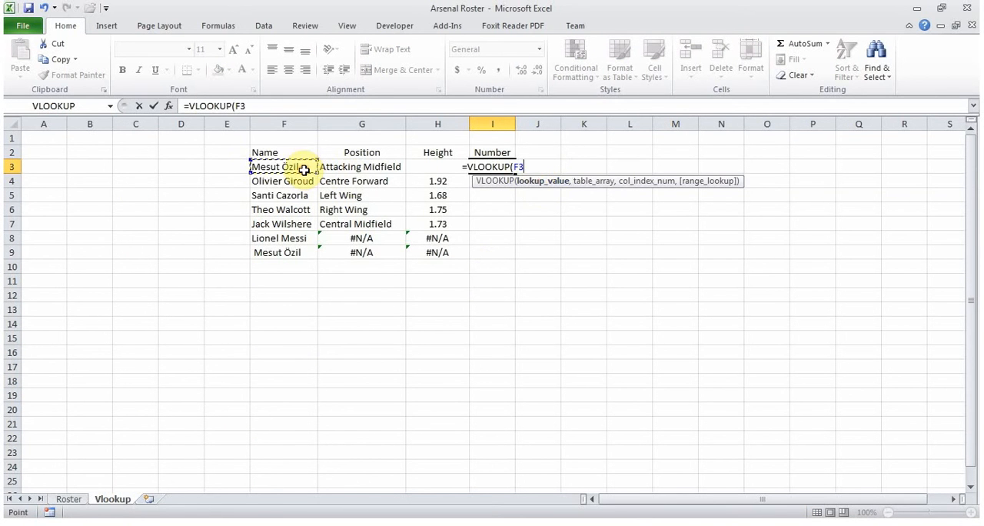
text(,)
click(68, 499)
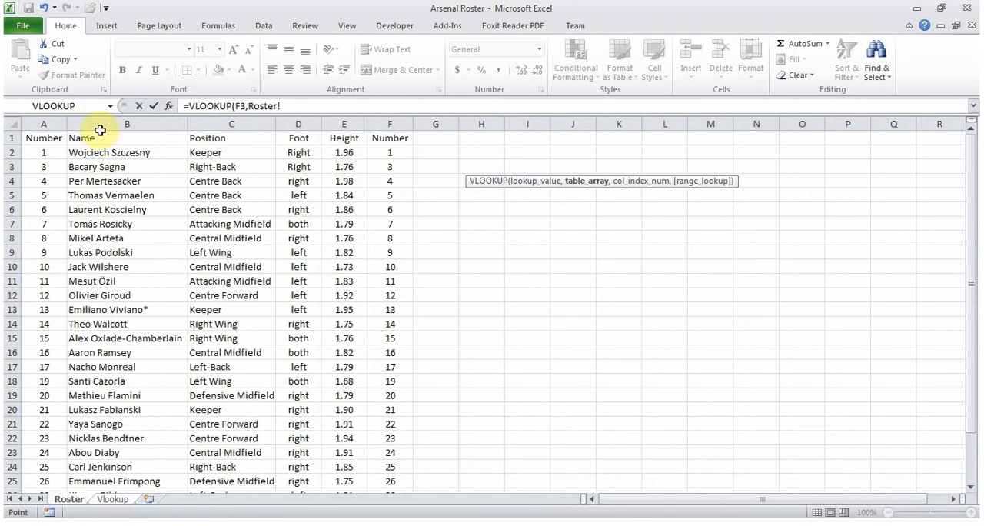
drag(99, 123, 391, 123)
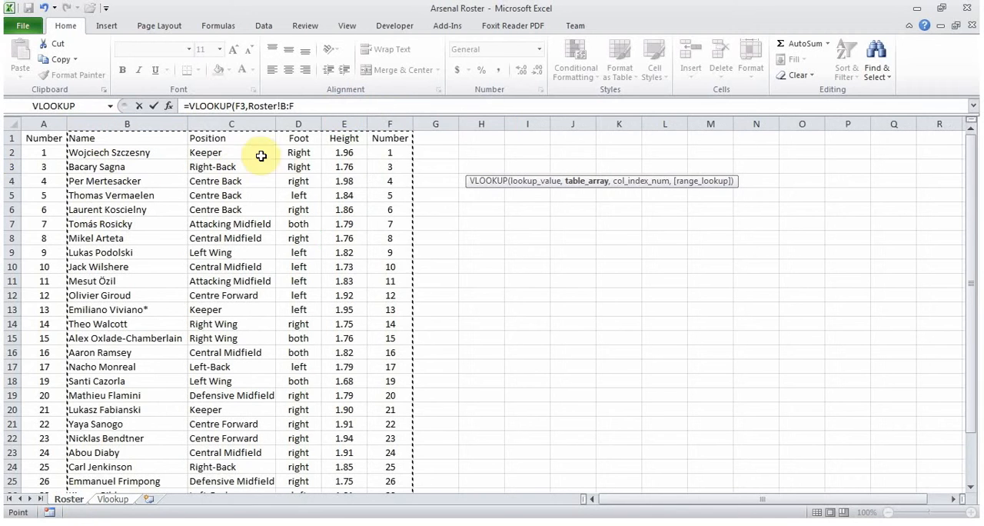
- Complete the I3 formula with column index 5 and range lookup FALSE, and fill it down through I9
click(322, 105)
text(,)
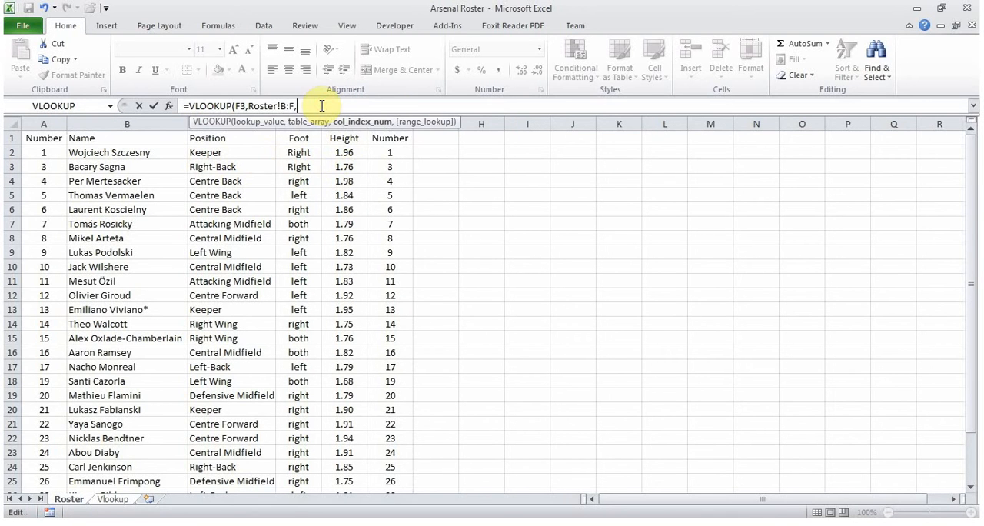
text(5,)
click(355, 151)
double_click(355, 151)
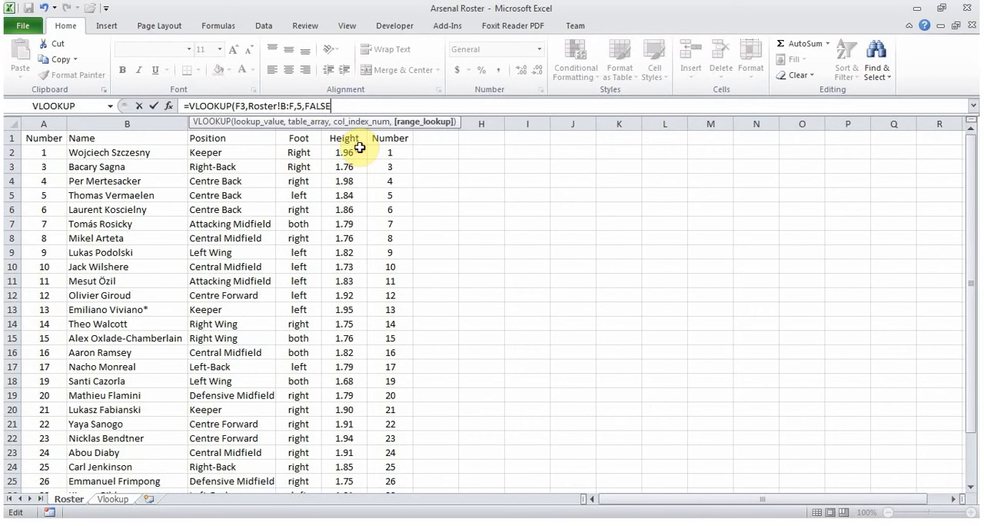
text())
key(Return)
click(496, 169)
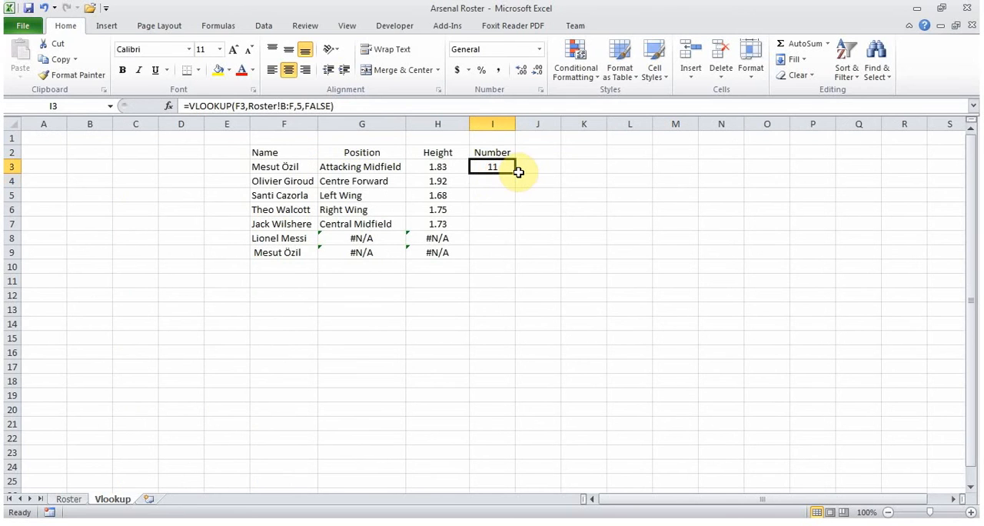
drag(517, 174, 512, 259)
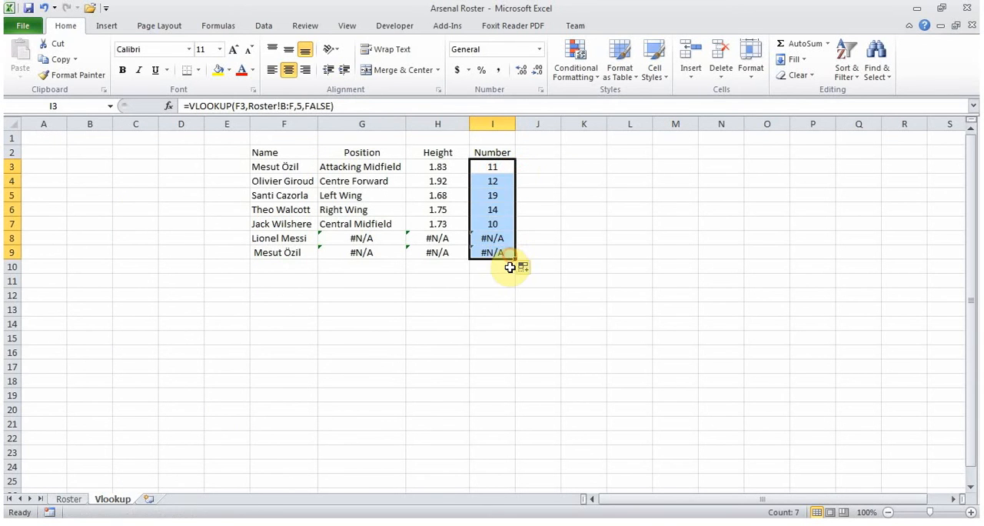
click(501, 195)
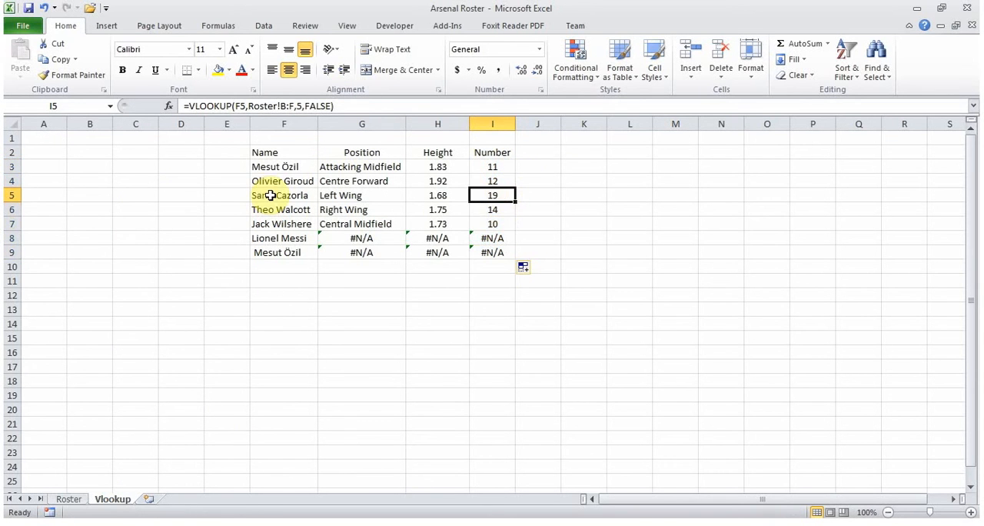
drag(269, 195, 477, 193)
click(546, 195)
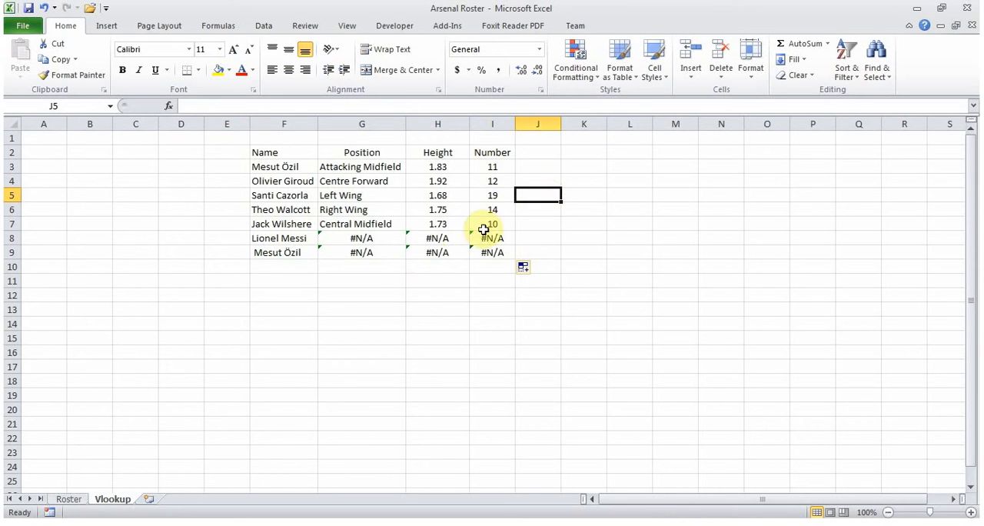
- Cut the VLOOKUP expression out of G8 and insert the IFERROR function in its place
click(378, 238)
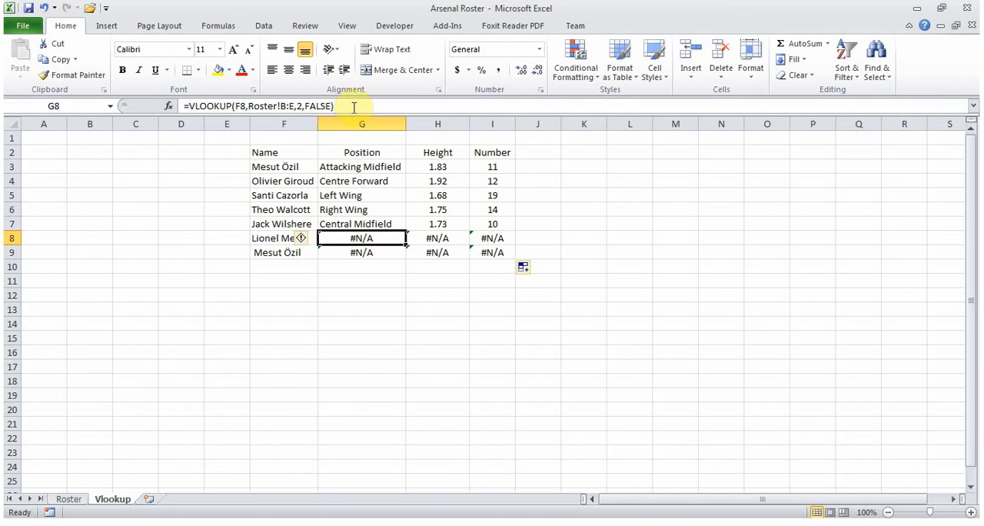
drag(350, 105, 191, 105)
key(ctrl+c)
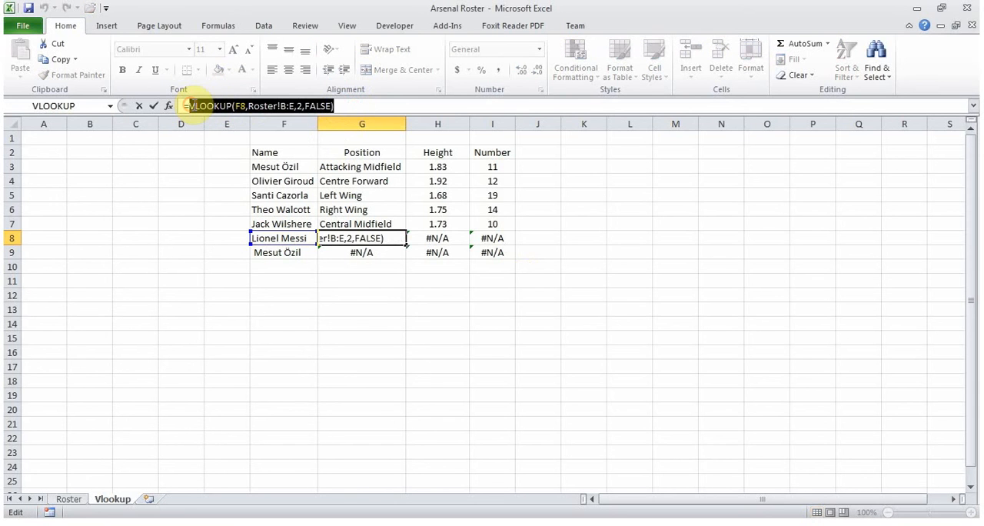
key(Delete)
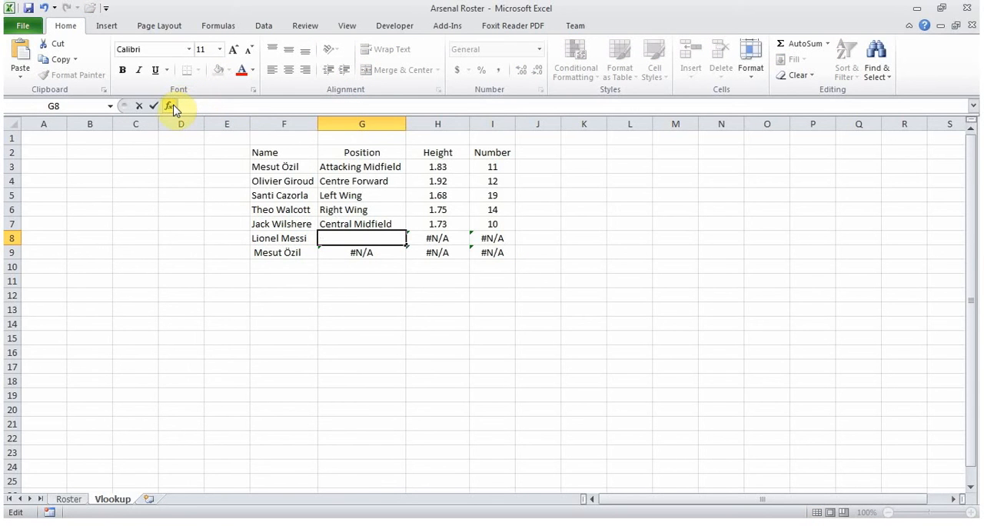
click(170, 106)
key(Delete)
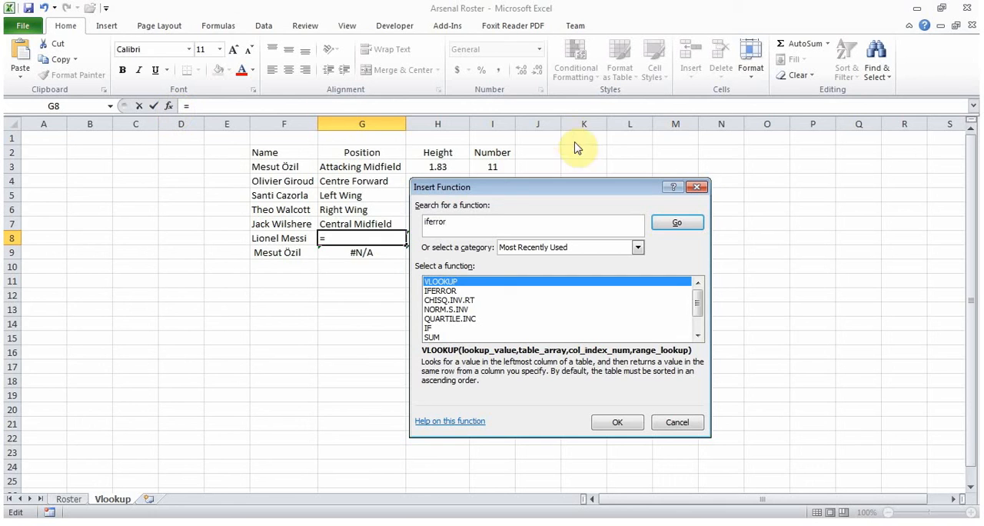
click(677, 221)
double_click(465, 289)
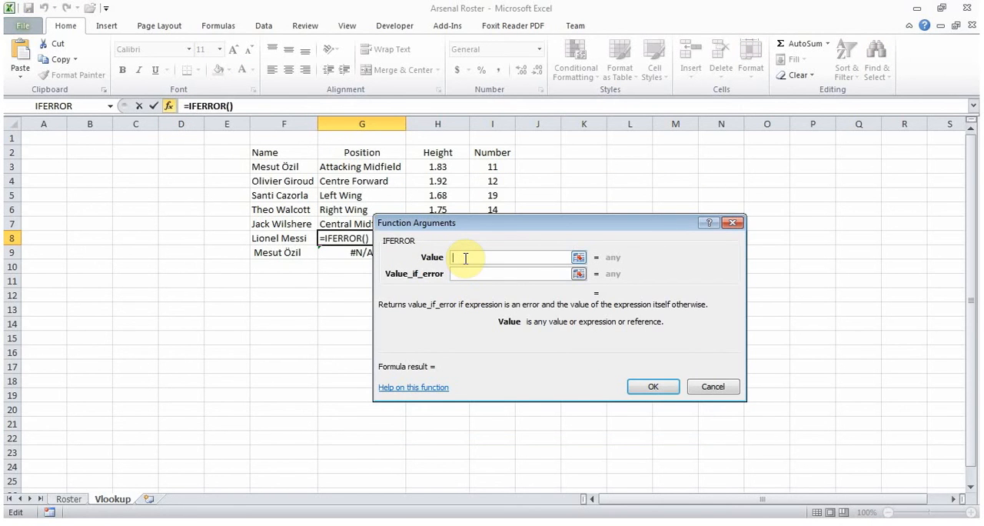
- Set IFERROR's value to the cut VLOOKUP(F8,Roster!B:E,2,FALSE) and its value if error to " "
key(ctrl+v)
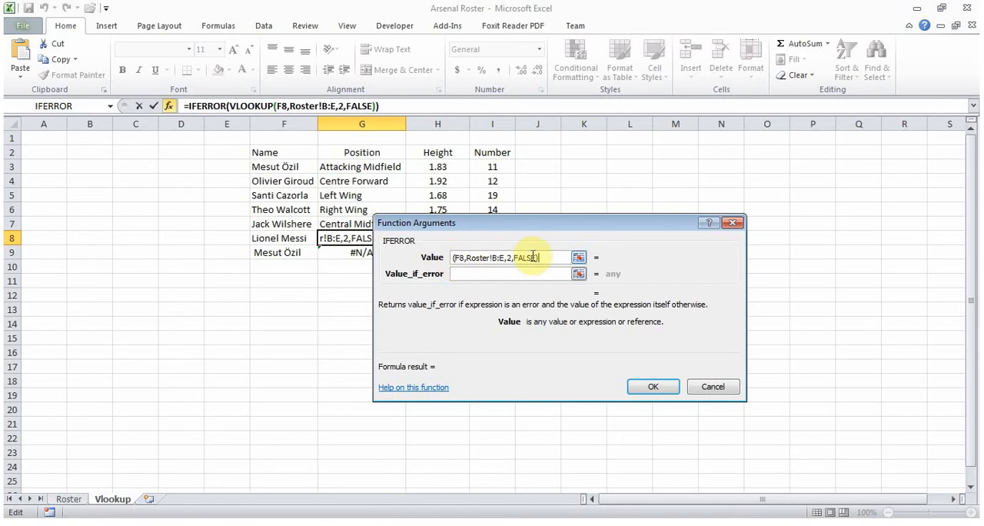
click(521, 275)
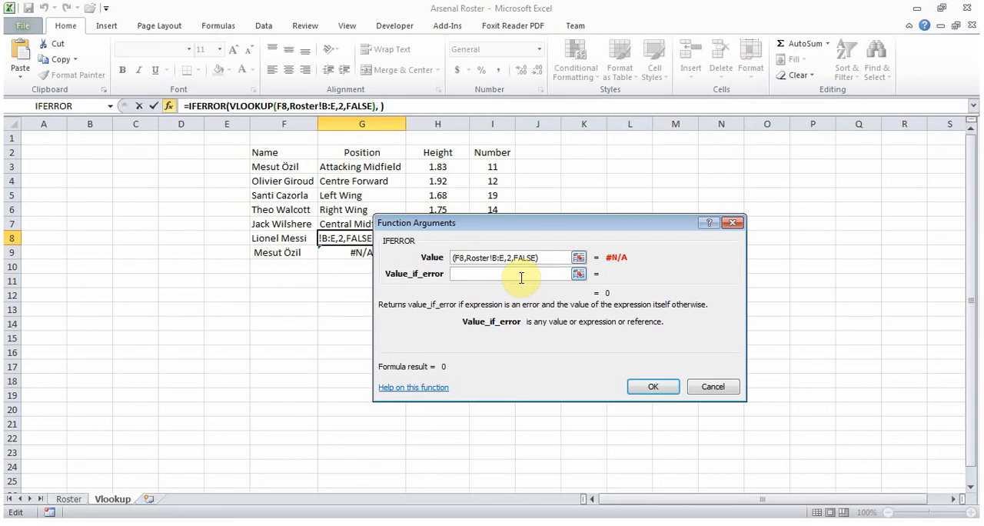
click(655, 386)
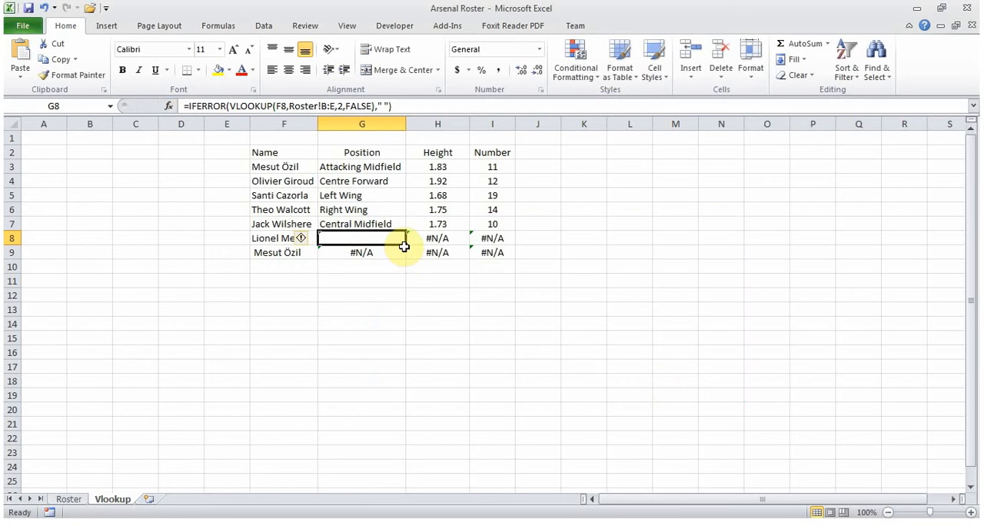
- Fill the IFERROR formula from G8 down to G9 and up through G3
drag(404, 246, 403, 257)
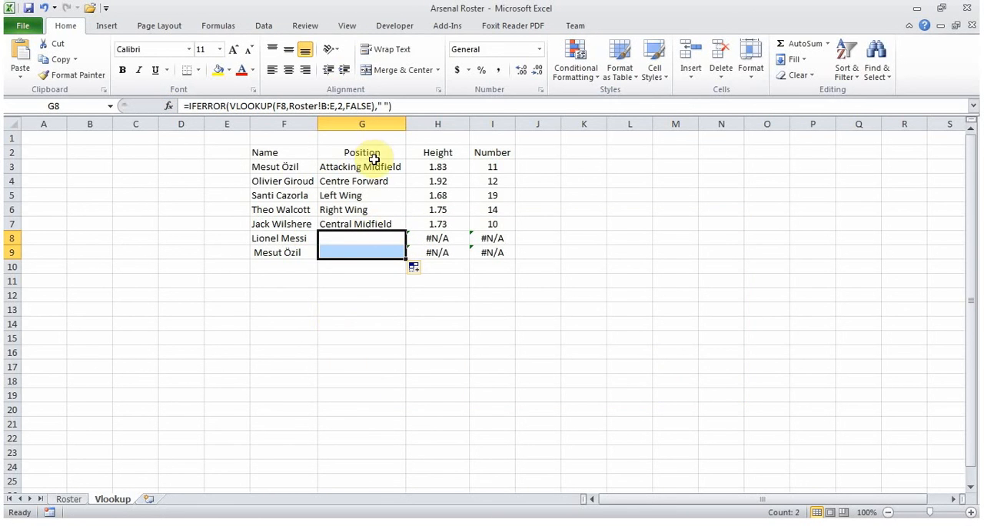
click(386, 241)
drag(405, 245, 394, 162)
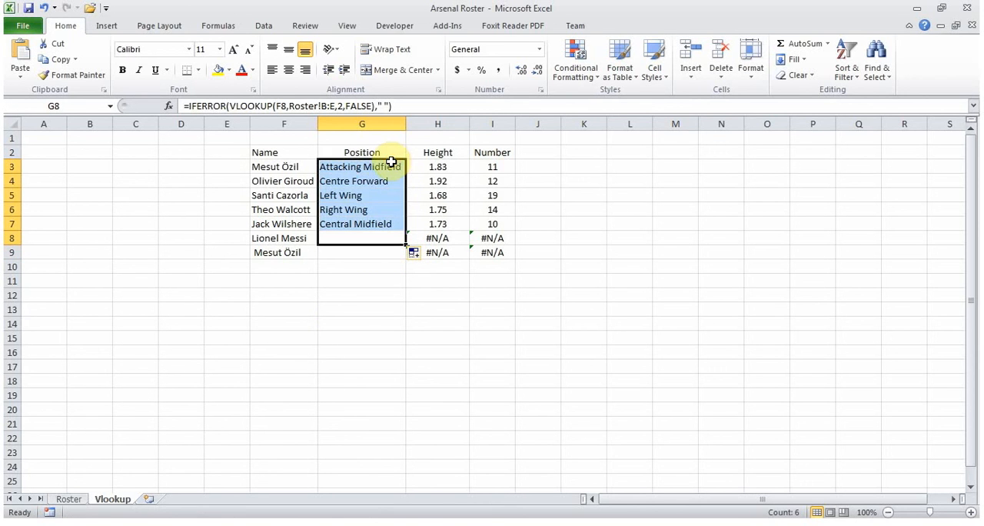
click(388, 163)
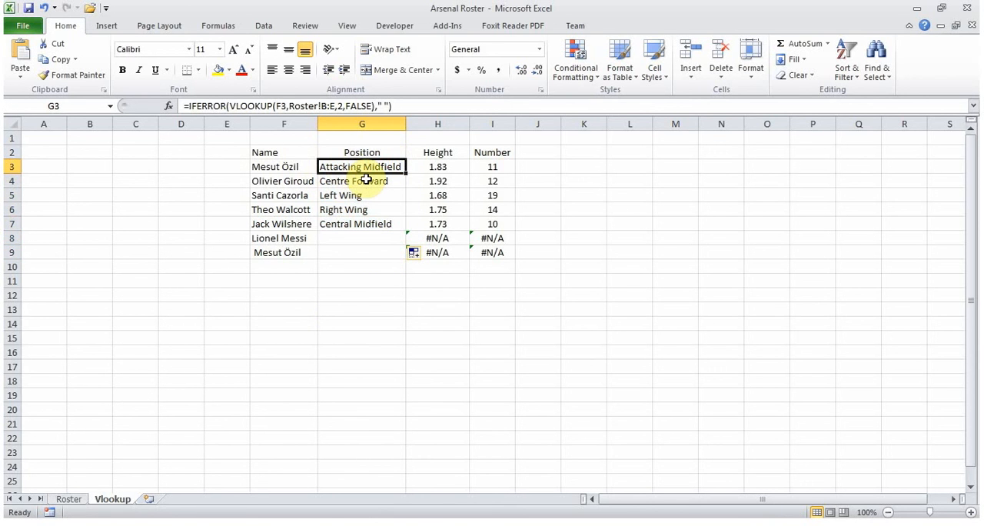